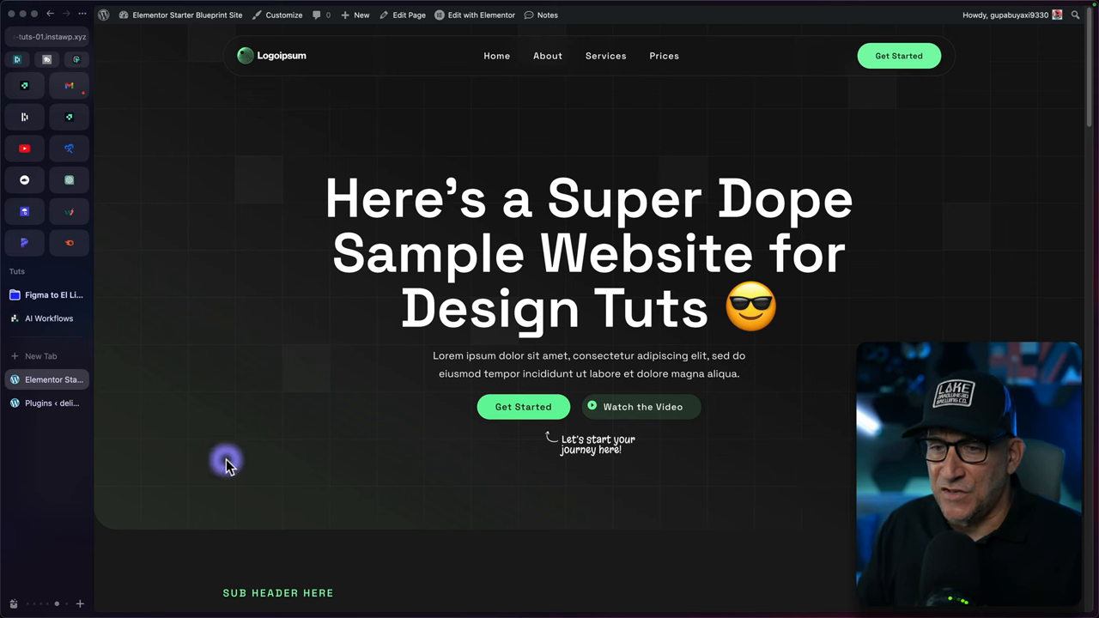
# Activate Migrate Guru on the source site from its Plugins page
pyautogui.click(38, 405)
pyautogui.click(435, 333)
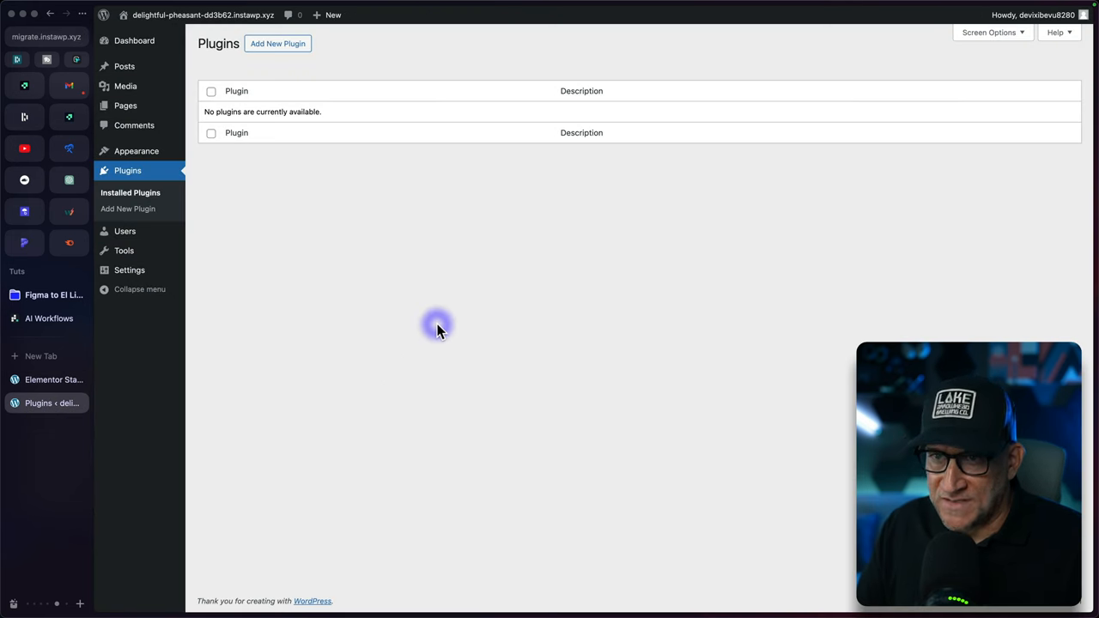
pyautogui.click(39, 379)
pyautogui.scroll(-2, 678, 423)
pyautogui.scroll(-5, 678, 423)
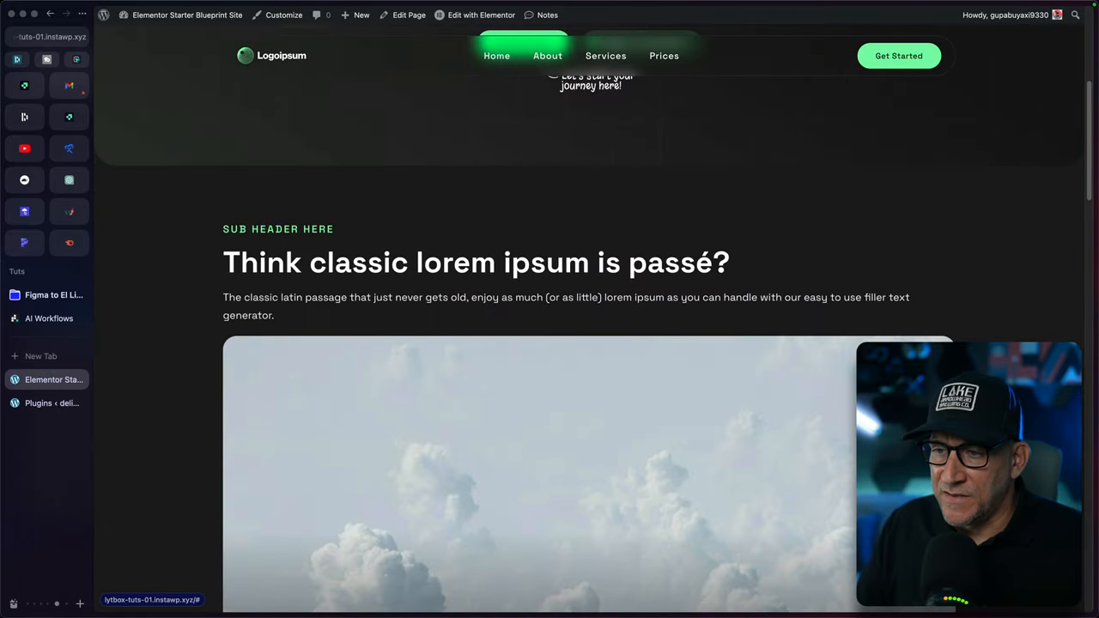
pyautogui.scroll(-5, 679, 422)
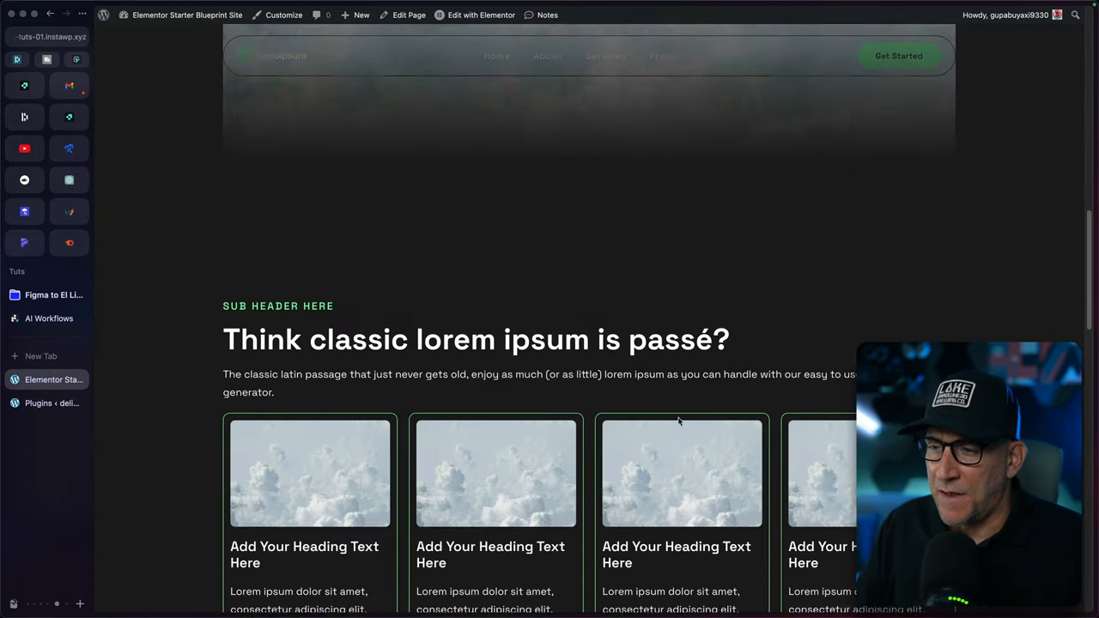
pyautogui.scroll(-3, 677, 416)
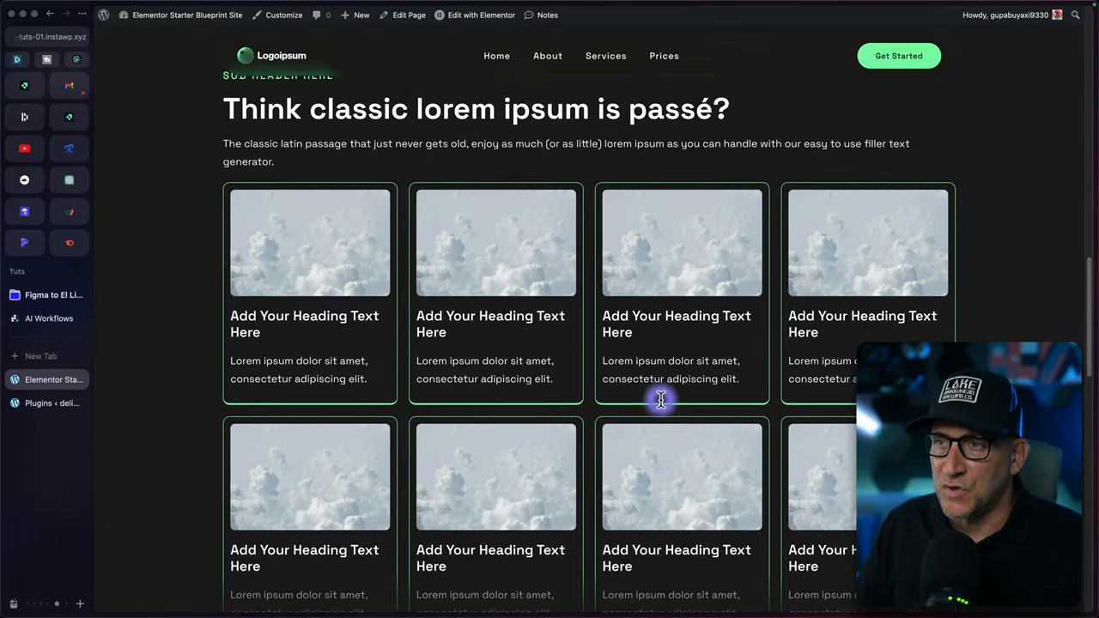
pyautogui.scroll(10, 621, 358)
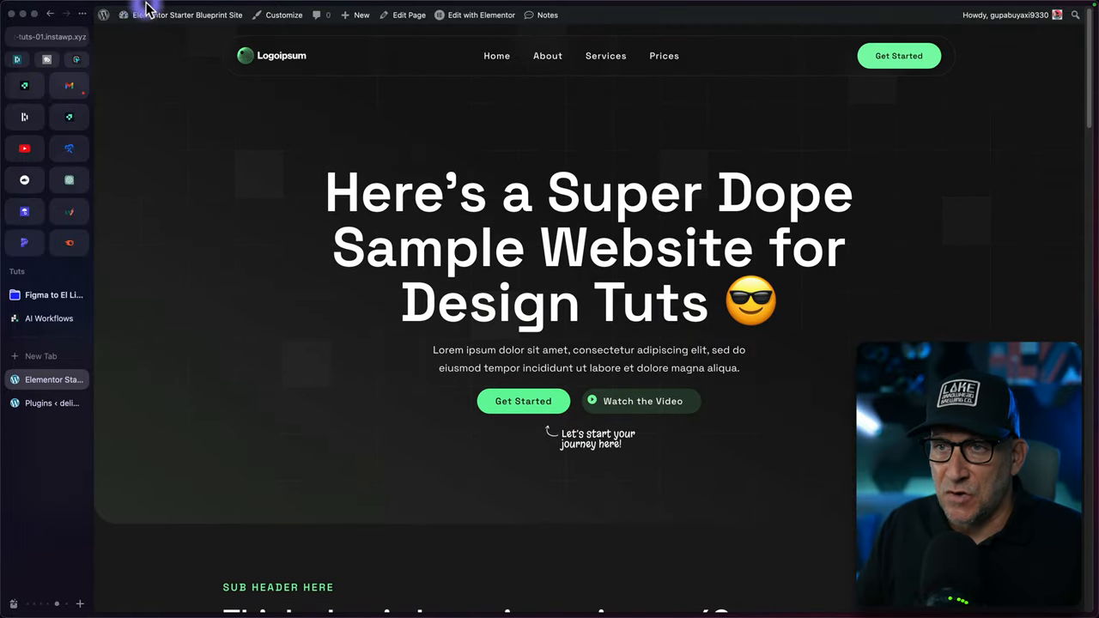
pyautogui.moveTo(188, 15)
pyautogui.click(139, 36)
pyautogui.moveTo(128, 257)
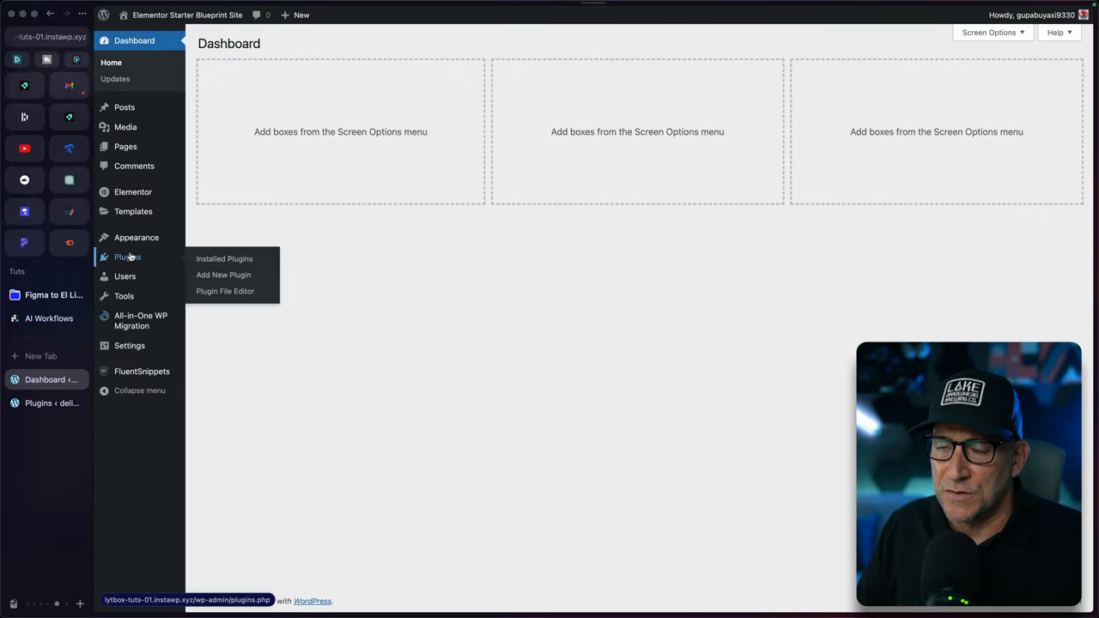
pyautogui.click(130, 259)
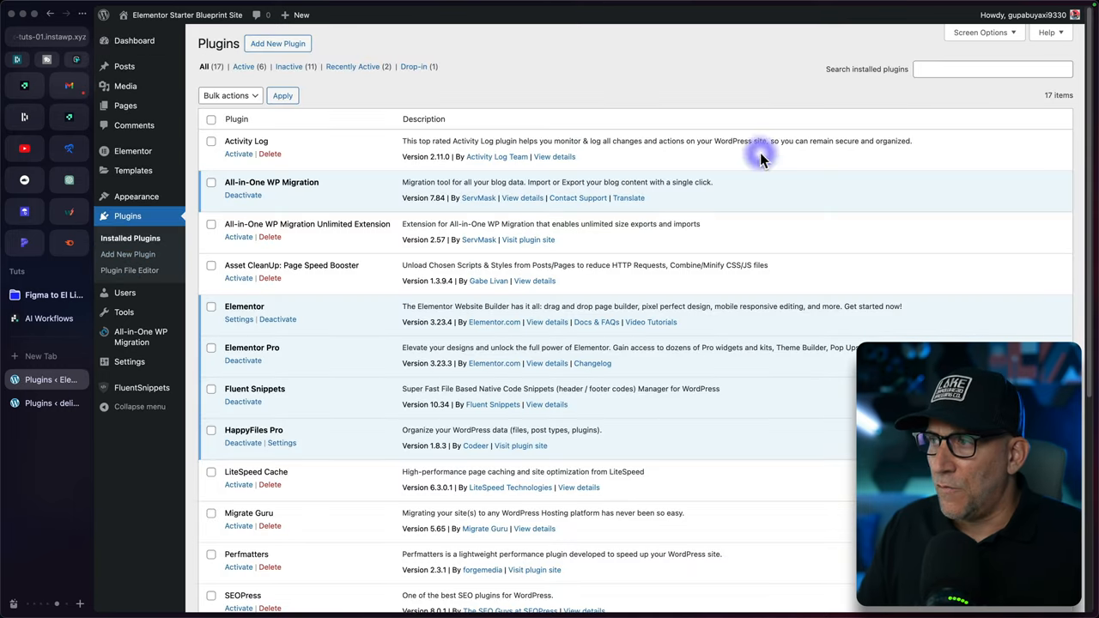
pyautogui.click(295, 47)
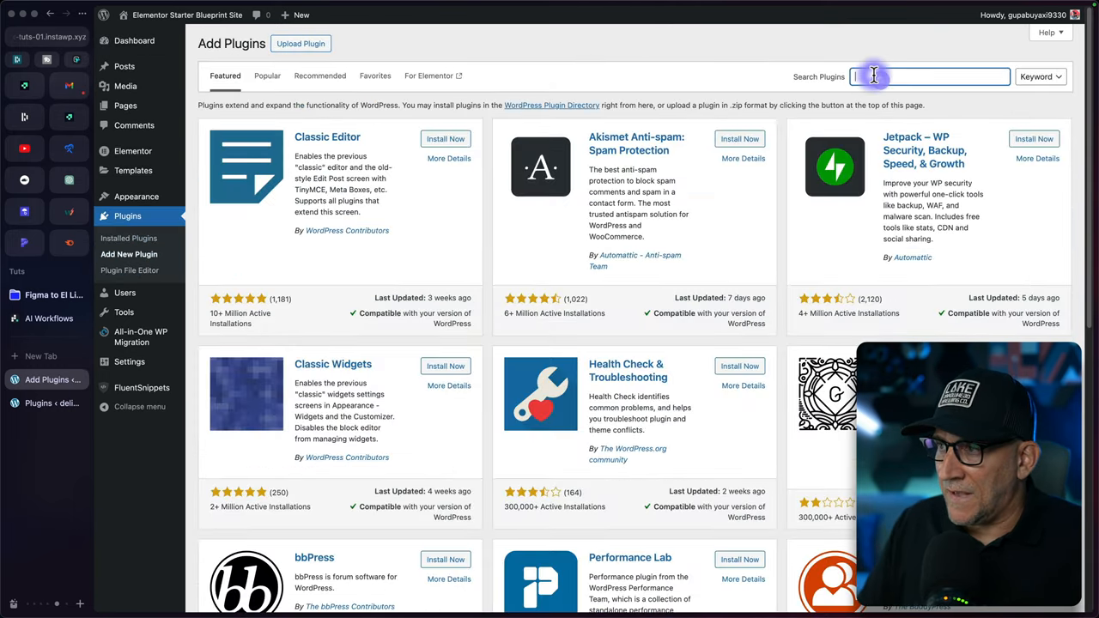
pyautogui.write('migrate guru')
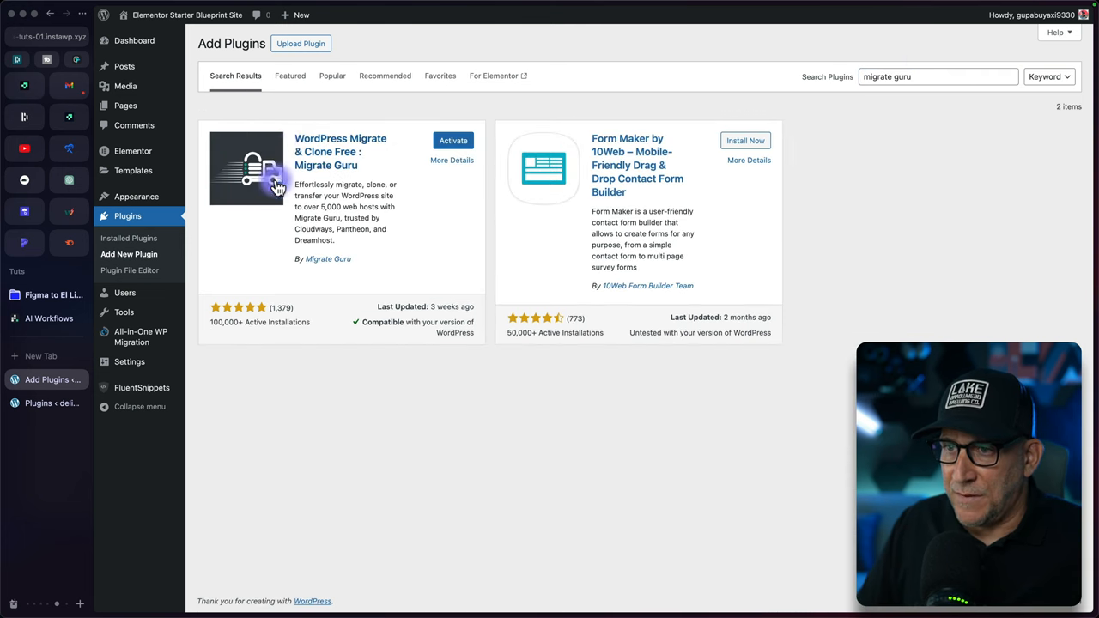
pyautogui.click(450, 143)
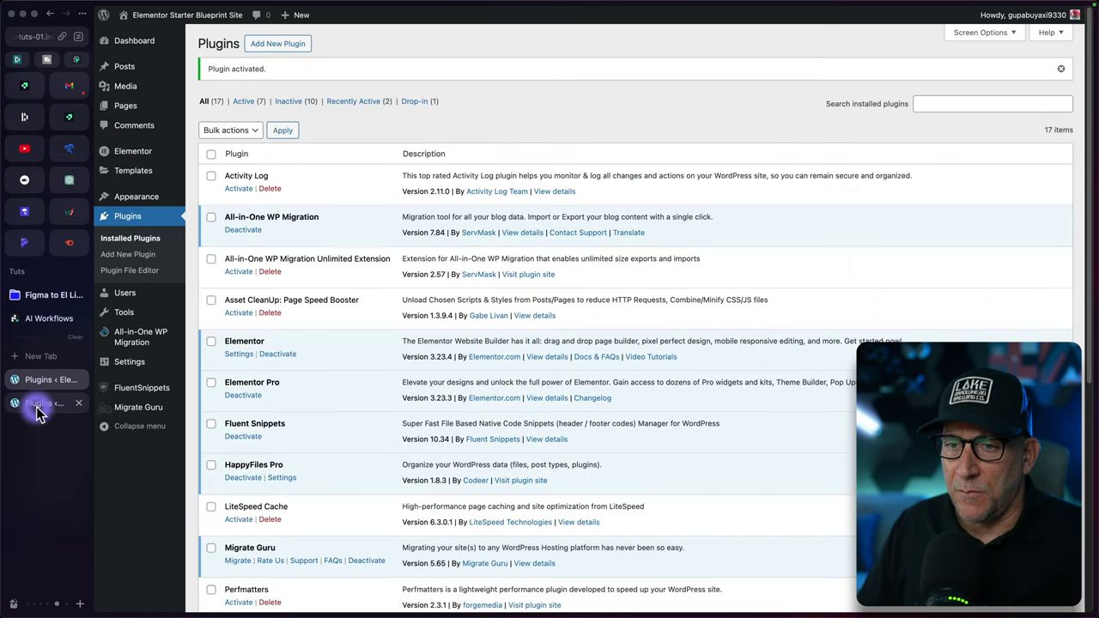
# Install and activate Migrate Guru on the destination site
pyautogui.click(37, 411)
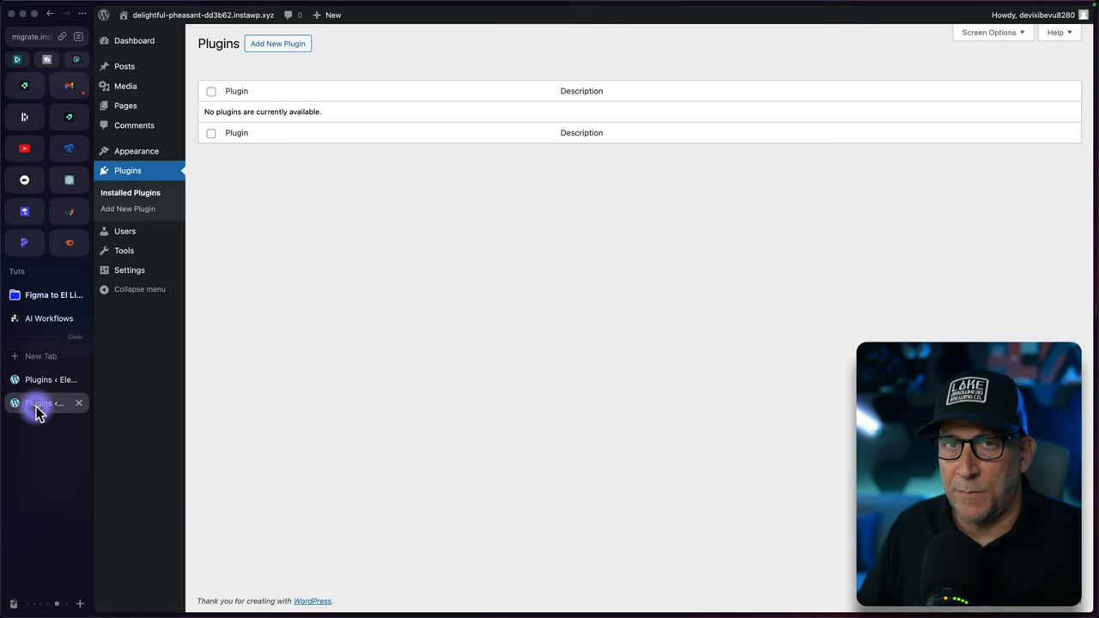
pyautogui.click(275, 52)
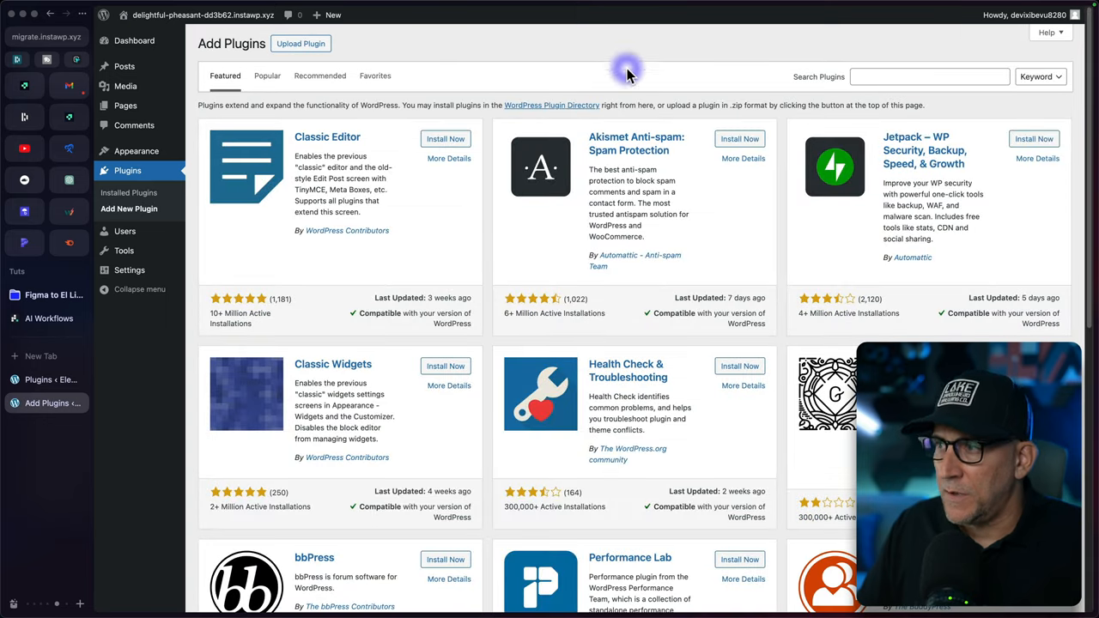
pyautogui.click(881, 77)
pyautogui.write('migrate guru')
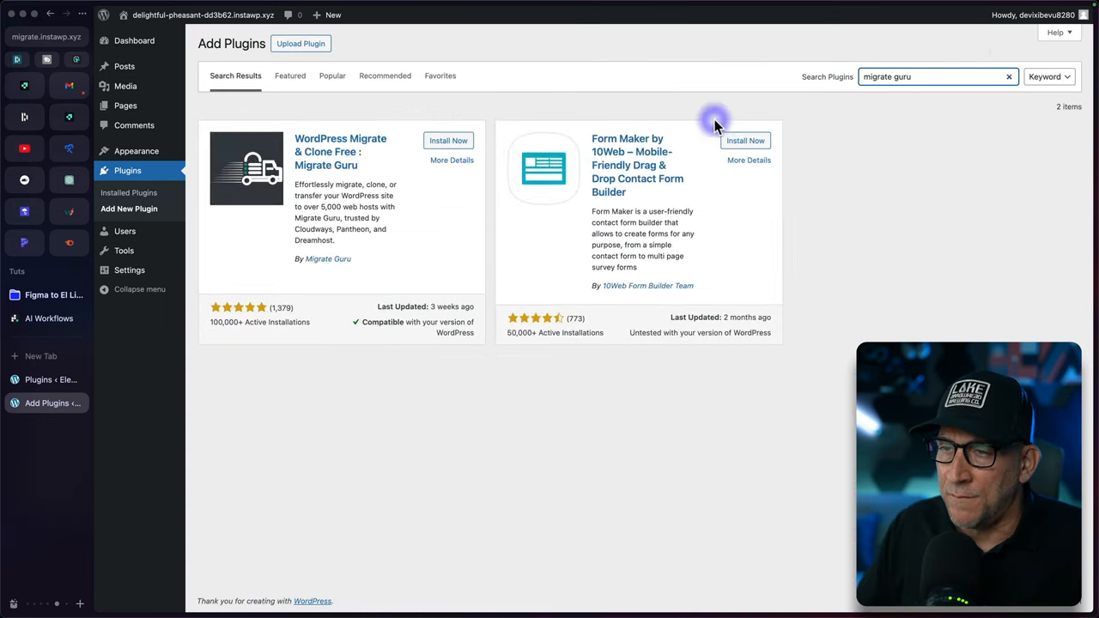
pyautogui.click(431, 149)
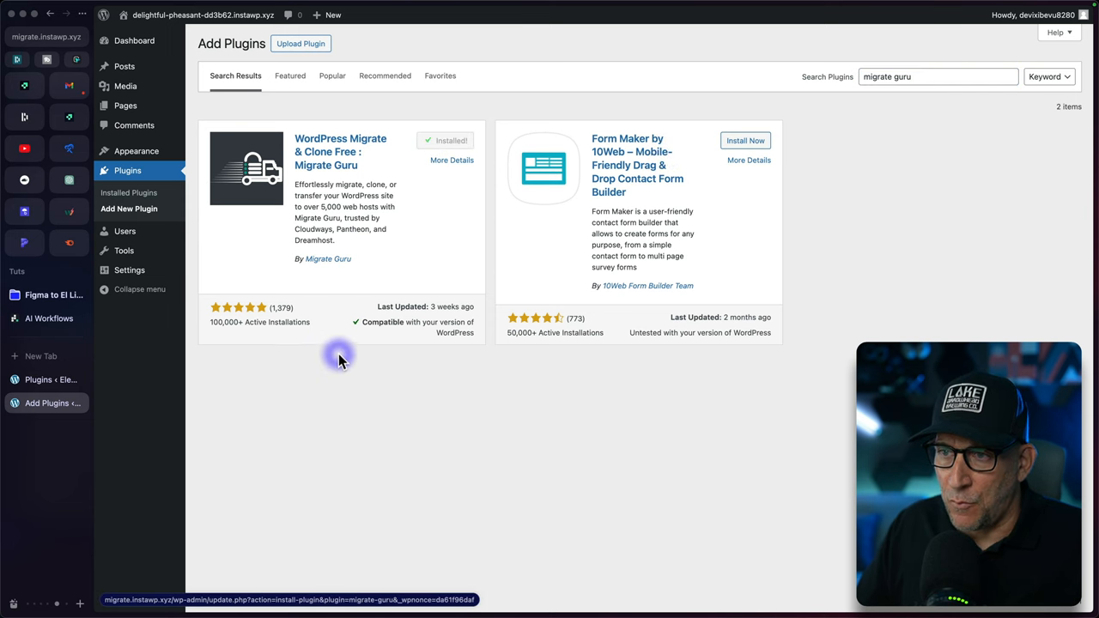
pyautogui.click(453, 142)
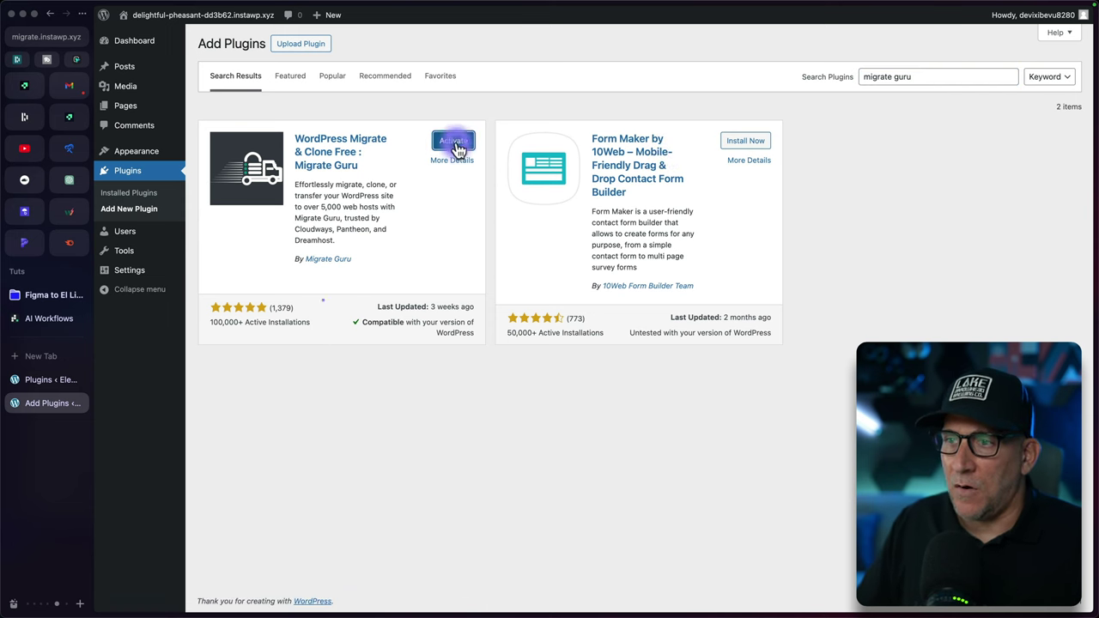
# Start a Migrate Guru migration on the source site with the email filled and terms accepted
pyautogui.click(24, 388)
pyautogui.scroll(-5, 312, 392)
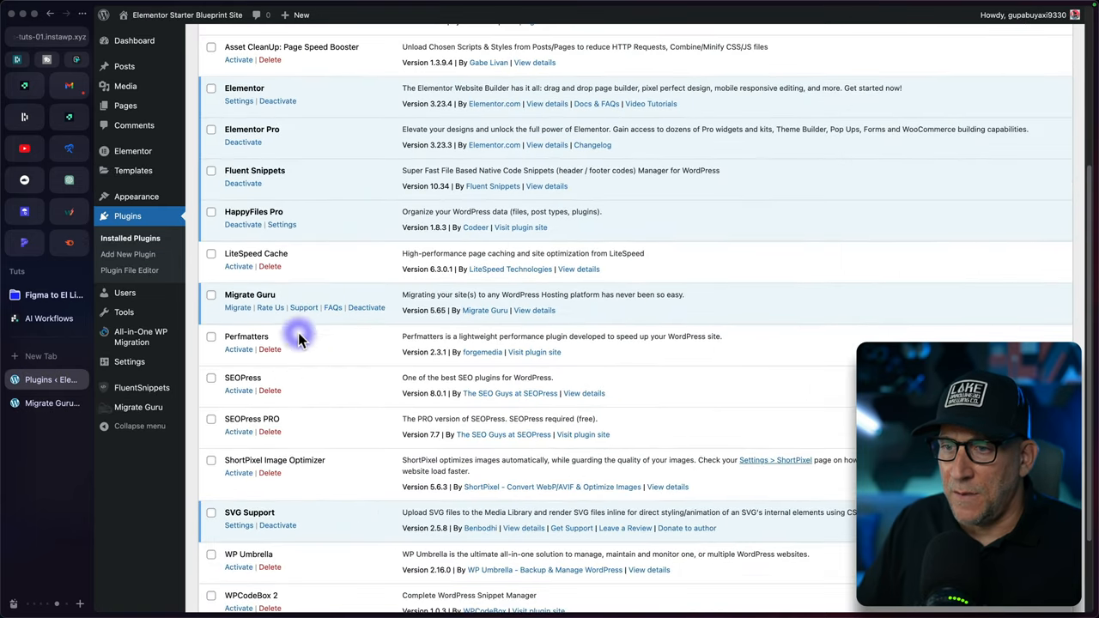
pyautogui.moveTo(228, 294); pyautogui.dragTo(276, 294)
pyautogui.click(239, 307)
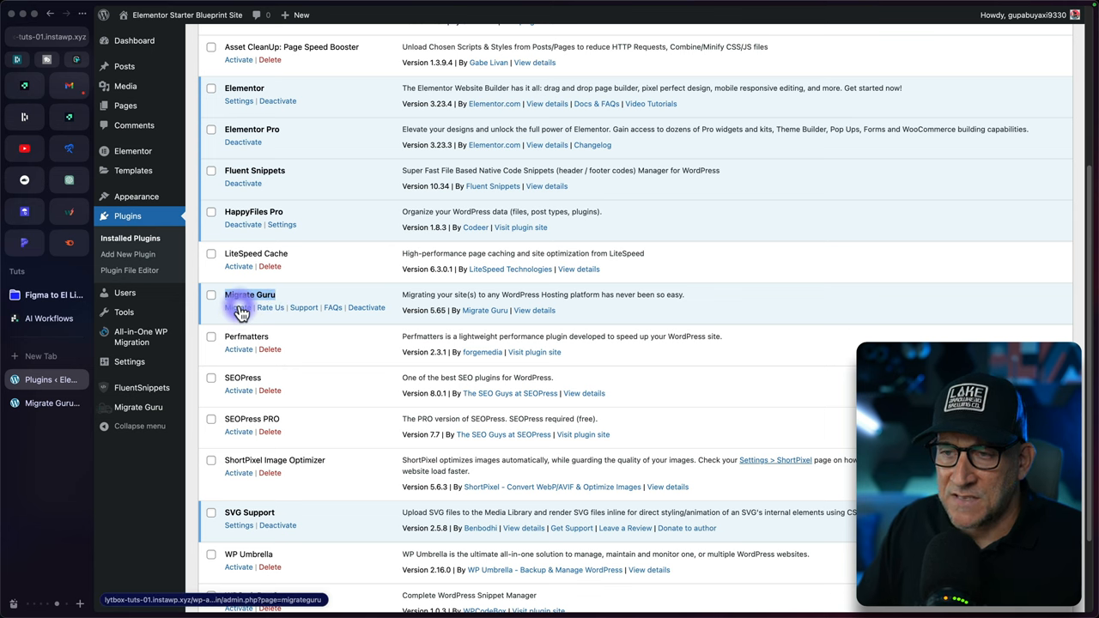
pyautogui.click(239, 307)
pyautogui.click(559, 391)
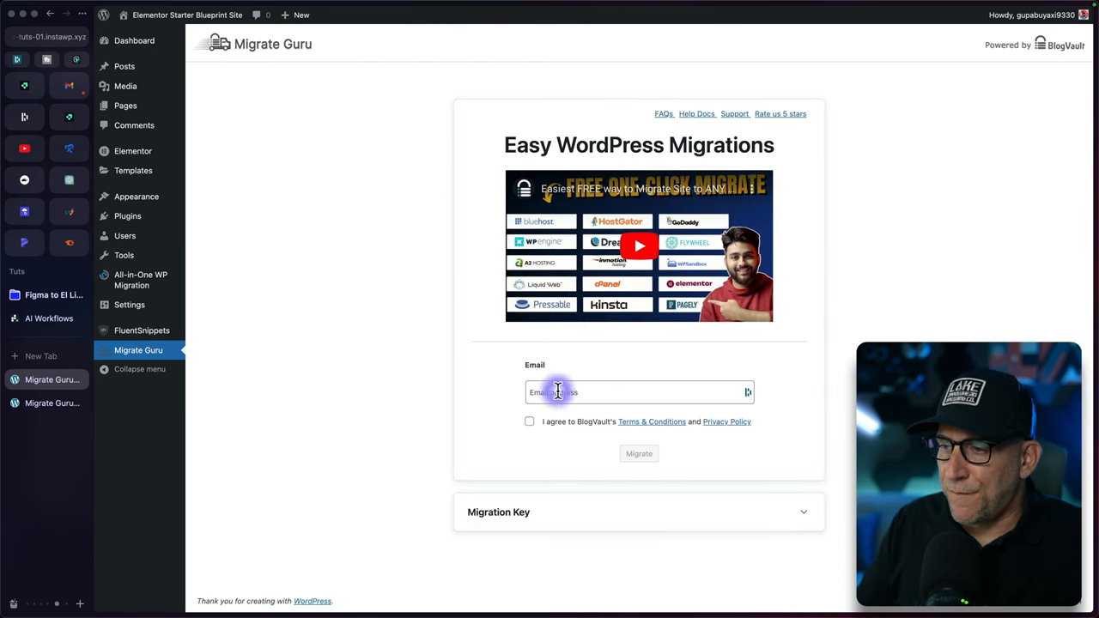
pyautogui.click(579, 468)
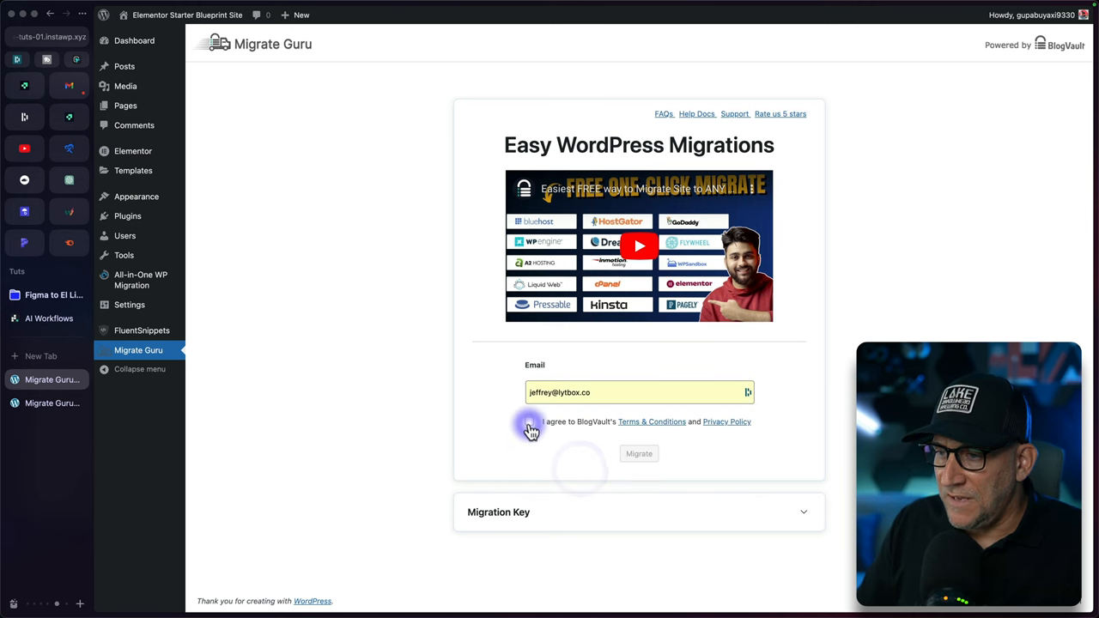
pyautogui.click(638, 455)
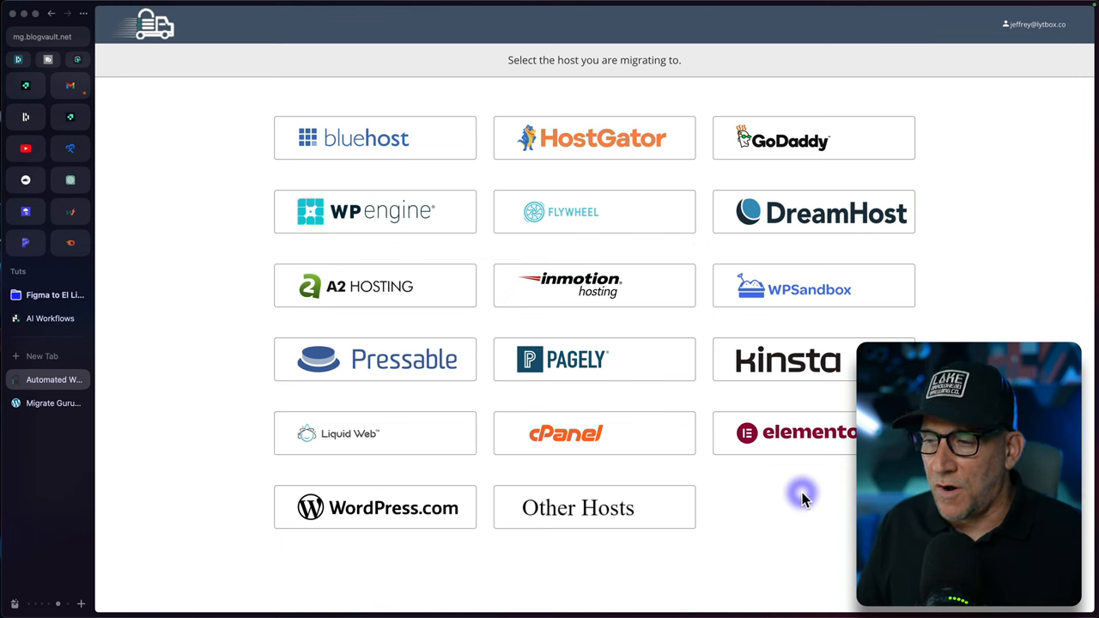
# Choose Other Hosts as the destination, then bring up the destination site's Migrate Guru page
pyautogui.click(566, 513)
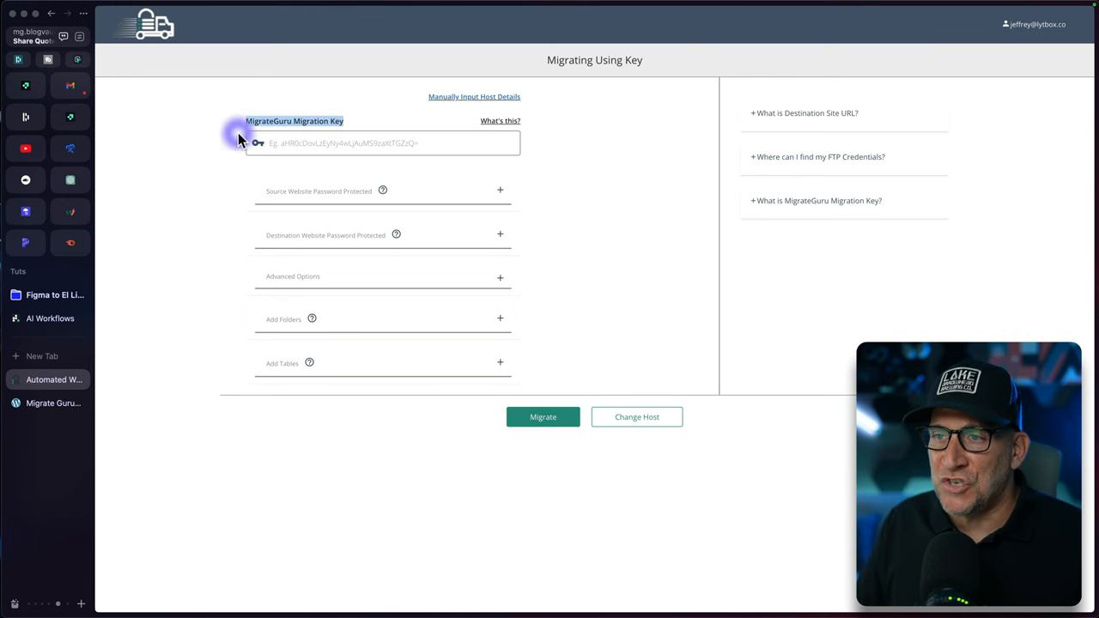
pyautogui.click(45, 405)
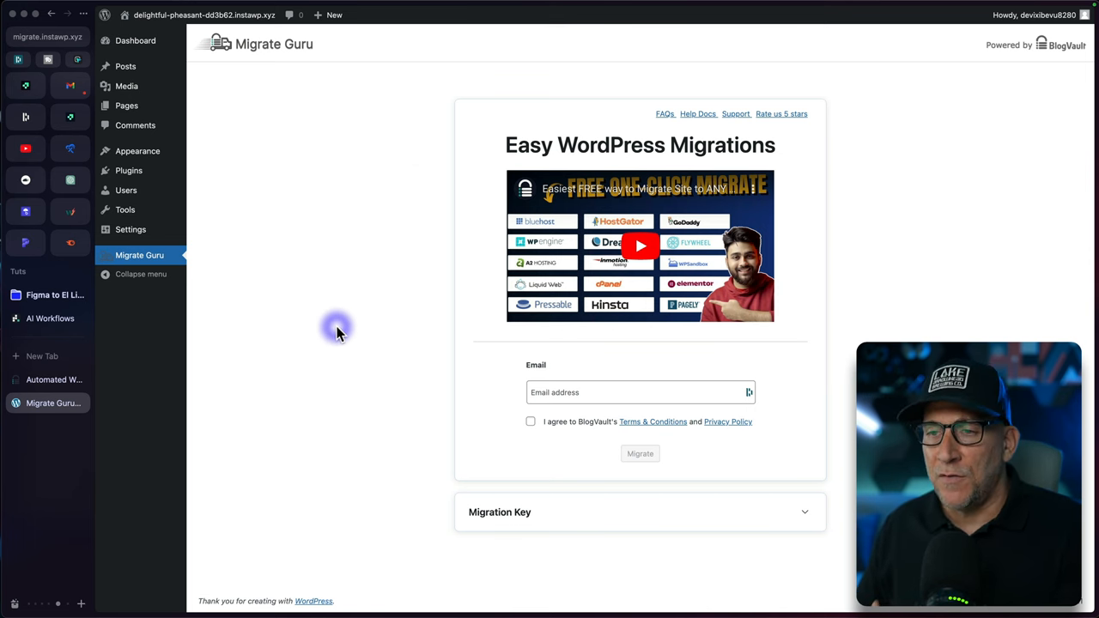
# Copy the destination site's migration key and paste it into the source site's migration form
pyautogui.click(803, 519)
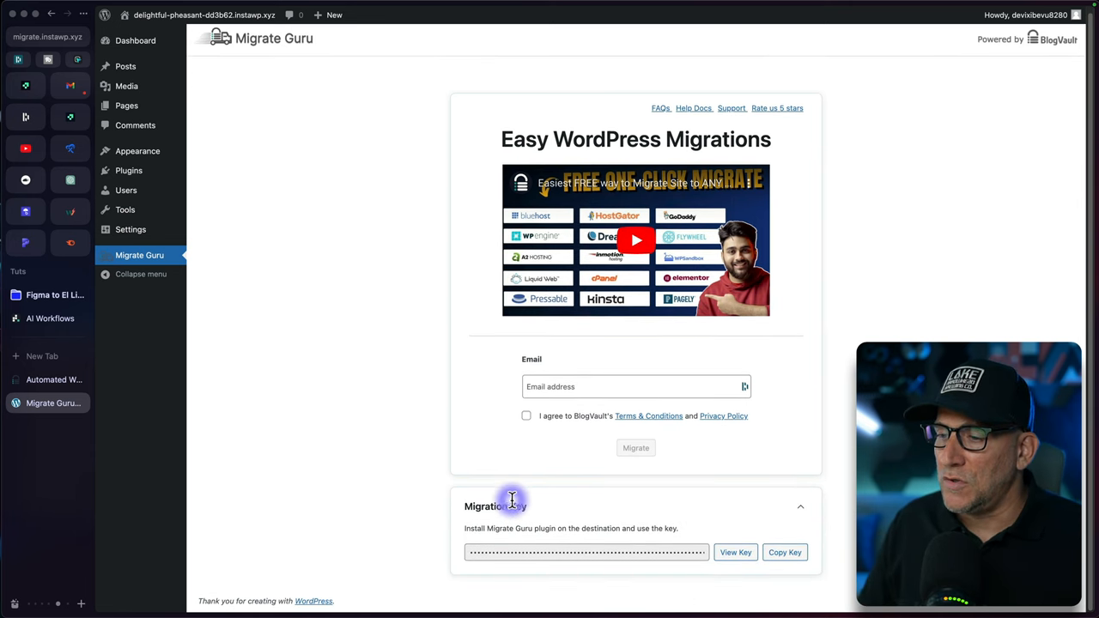
pyautogui.click(791, 558)
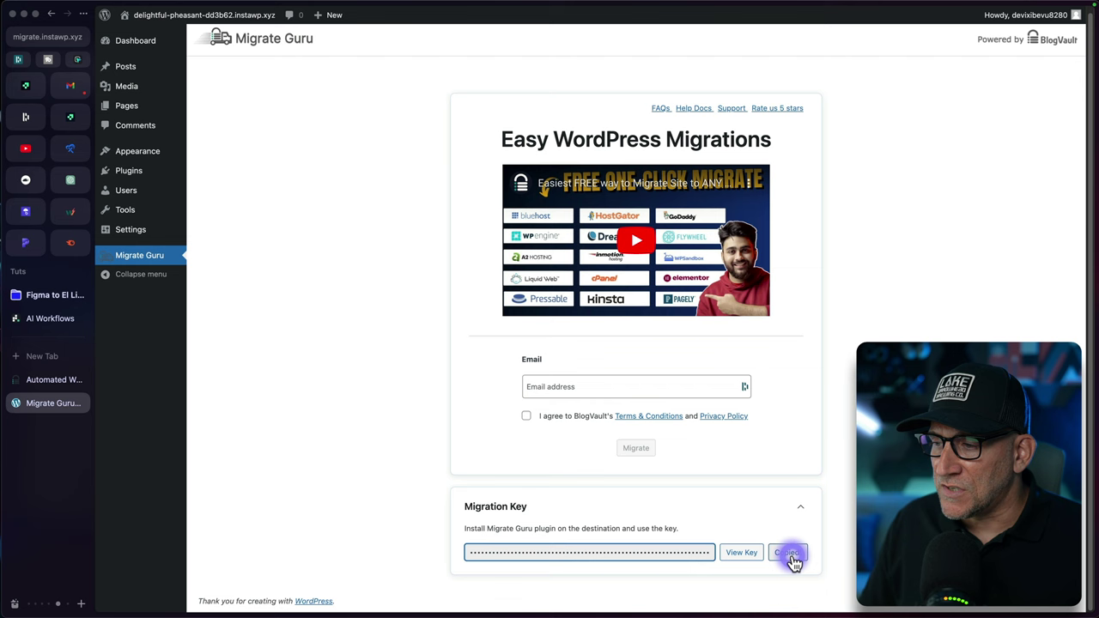
pyautogui.click(38, 385)
pyautogui.click(295, 144)
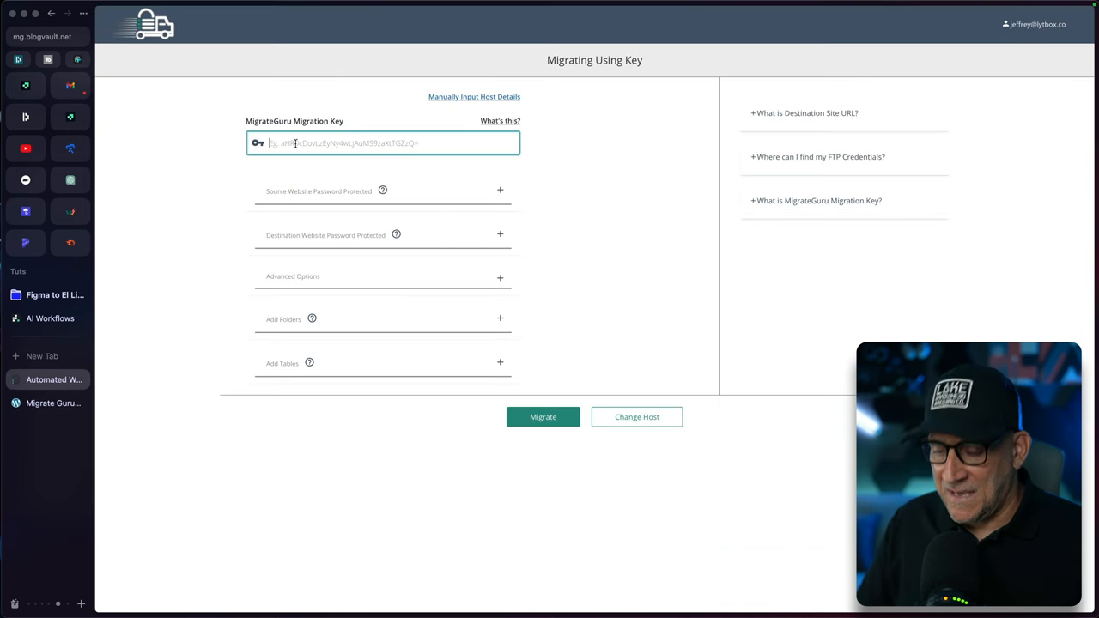
pyautogui.press('super+v')
pyautogui.click(390, 480)
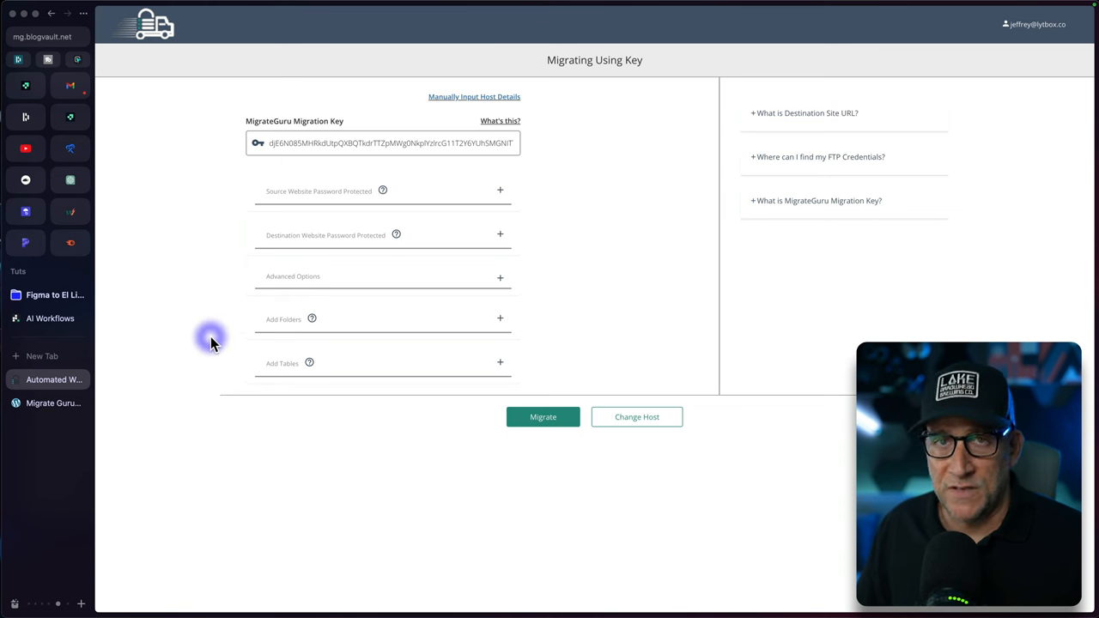
pyautogui.click(281, 197)
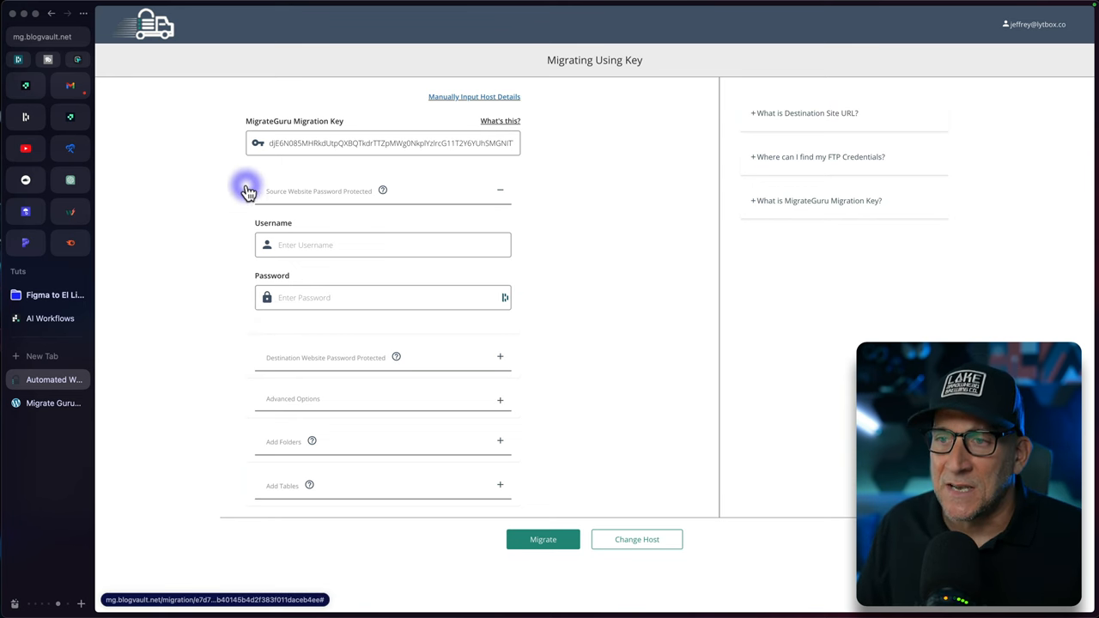
pyautogui.click(349, 199)
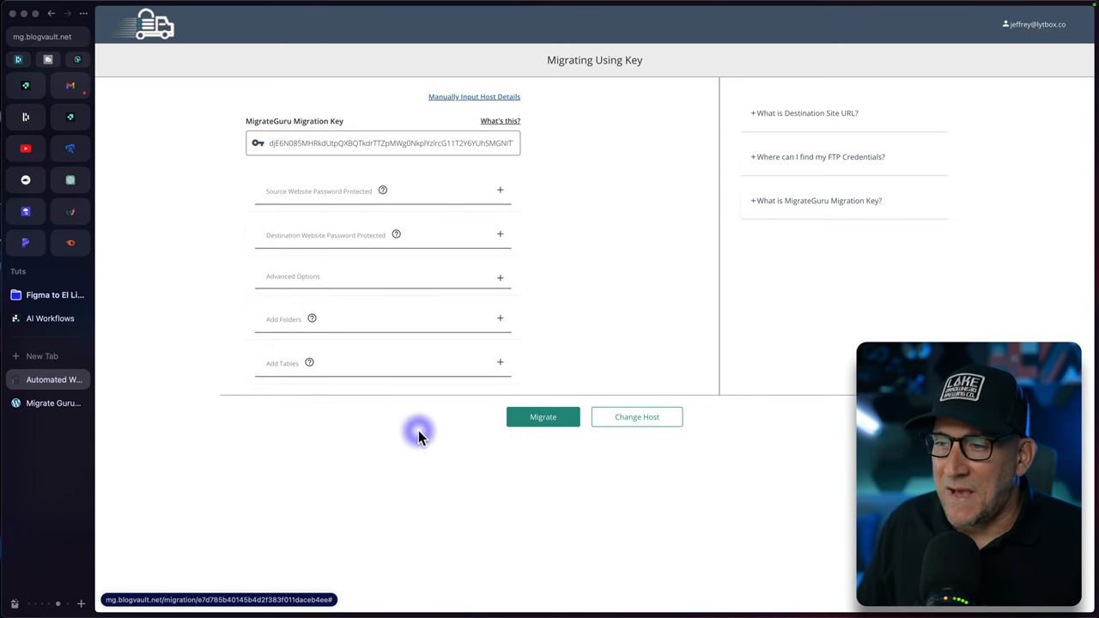
# Run the migration to migrate.instawp.xyz until it reports completed successfully
pyautogui.click(544, 425)
pyautogui.click(533, 426)
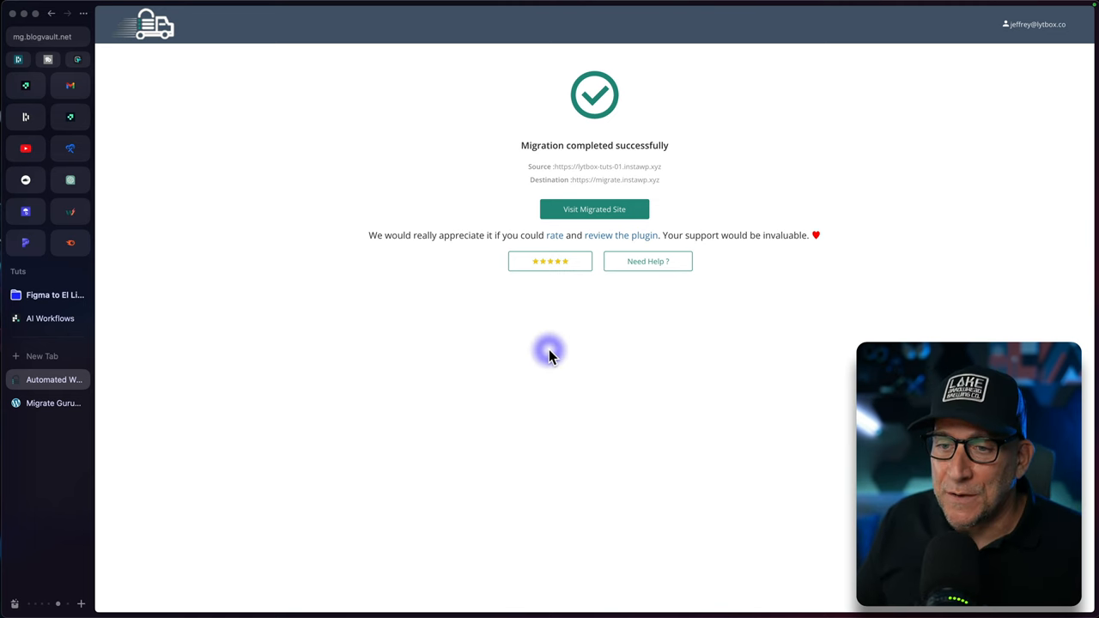
# Check the migrated site's homepage, then return to the migration success page
pyautogui.click(50, 405)
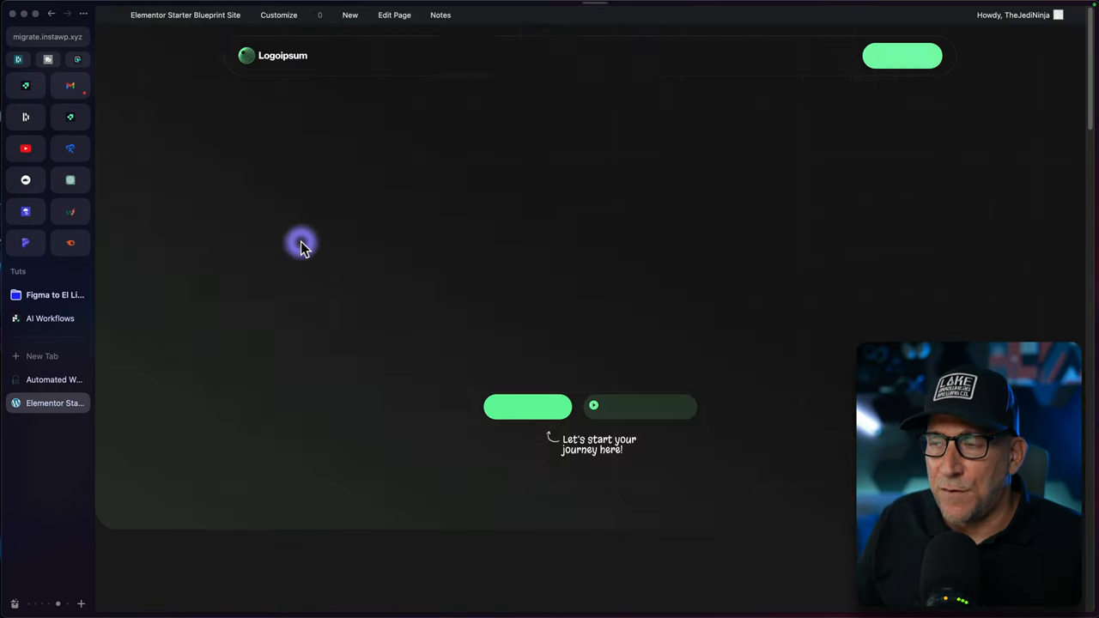
pyautogui.scroll(-2, 459, 307)
pyautogui.scroll(-3, 459, 306)
pyautogui.scroll(-3, 459, 307)
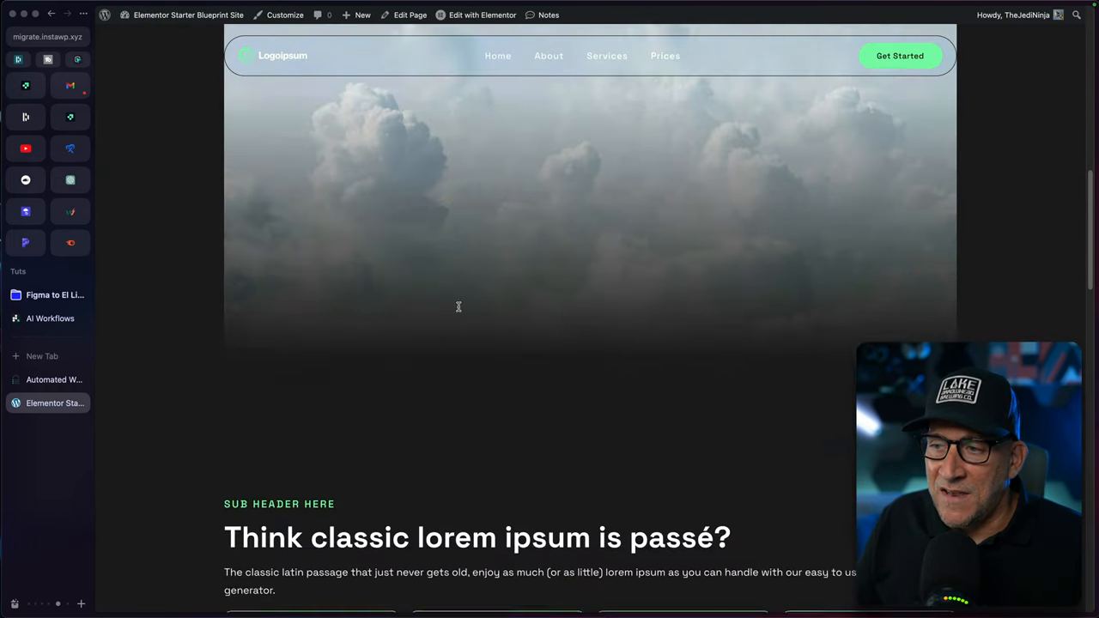
pyautogui.scroll(-3, 460, 308)
pyautogui.scroll(-3, 459, 308)
pyautogui.scroll(-3, 458, 309)
pyautogui.scroll(-3, 458, 309)
pyautogui.scroll(-3, 458, 309)
pyautogui.scroll(-2, 459, 310)
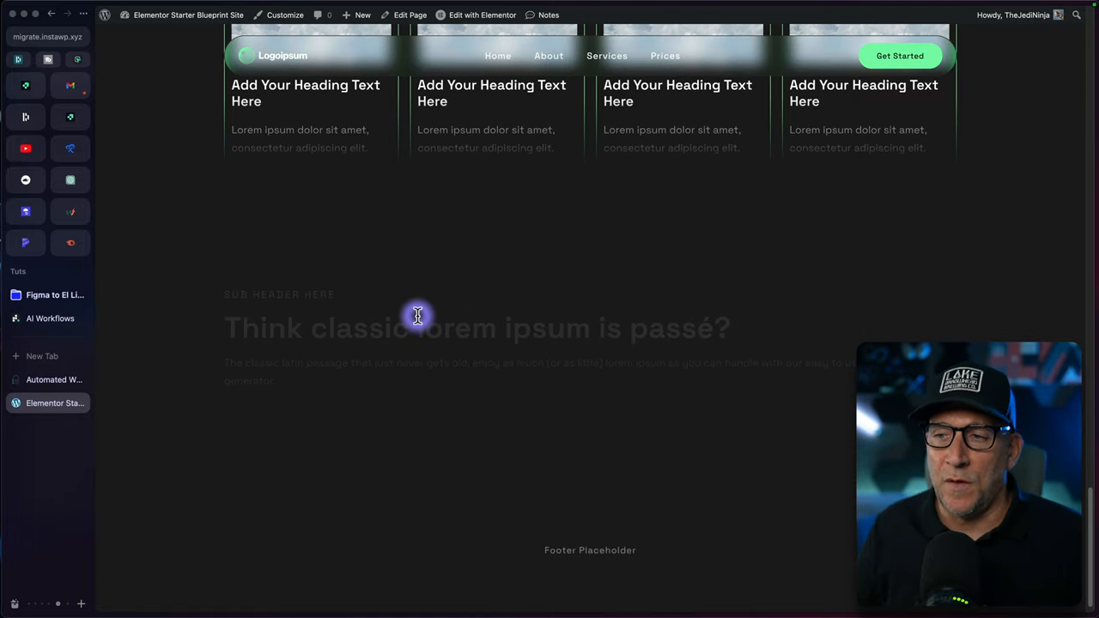
pyautogui.scroll(5, 417, 318)
pyautogui.scroll(5, 343, 343)
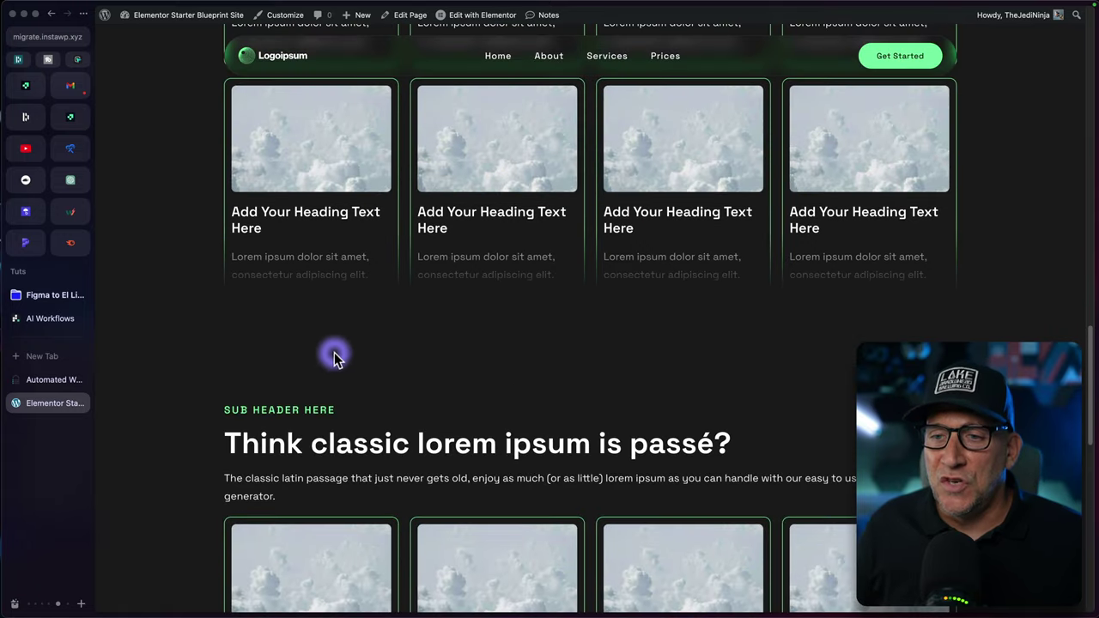
pyautogui.click(62, 384)
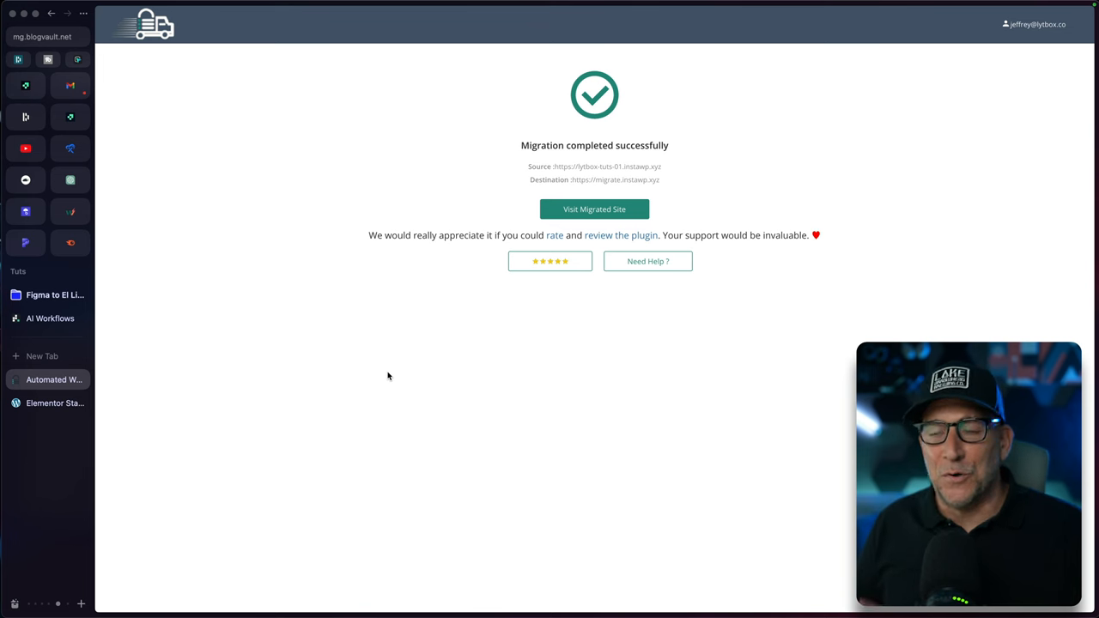
# Highlight and deselect the 'Migration completed successfully' heading, then return to the migrated site
pyautogui.click(391, 370)
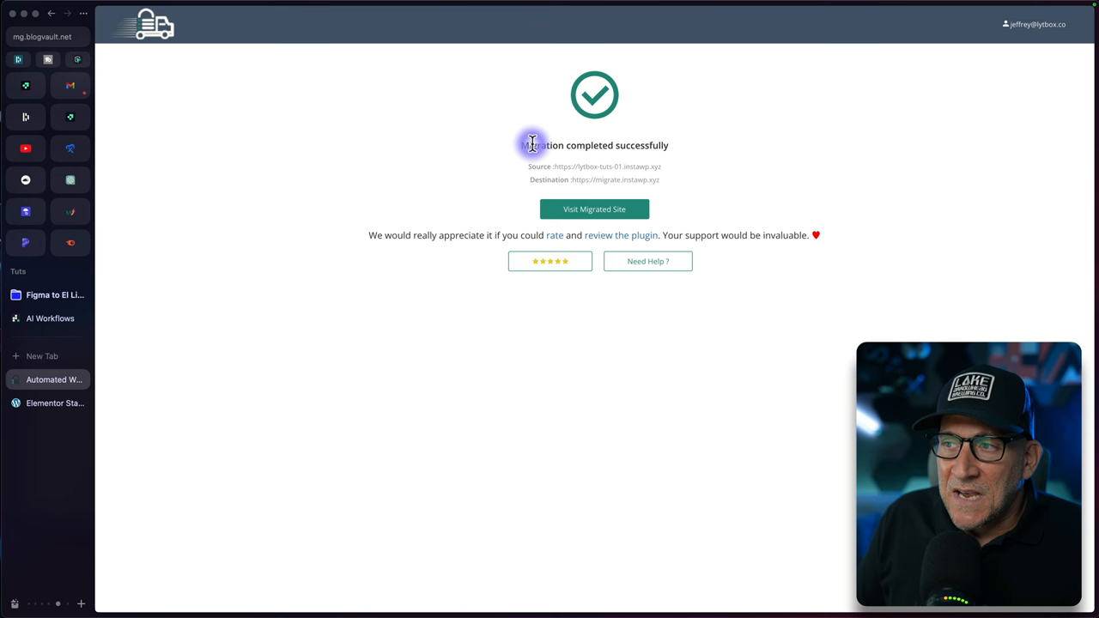
pyautogui.moveTo(540, 144); pyautogui.dragTo(652, 148)
pyautogui.click(707, 159)
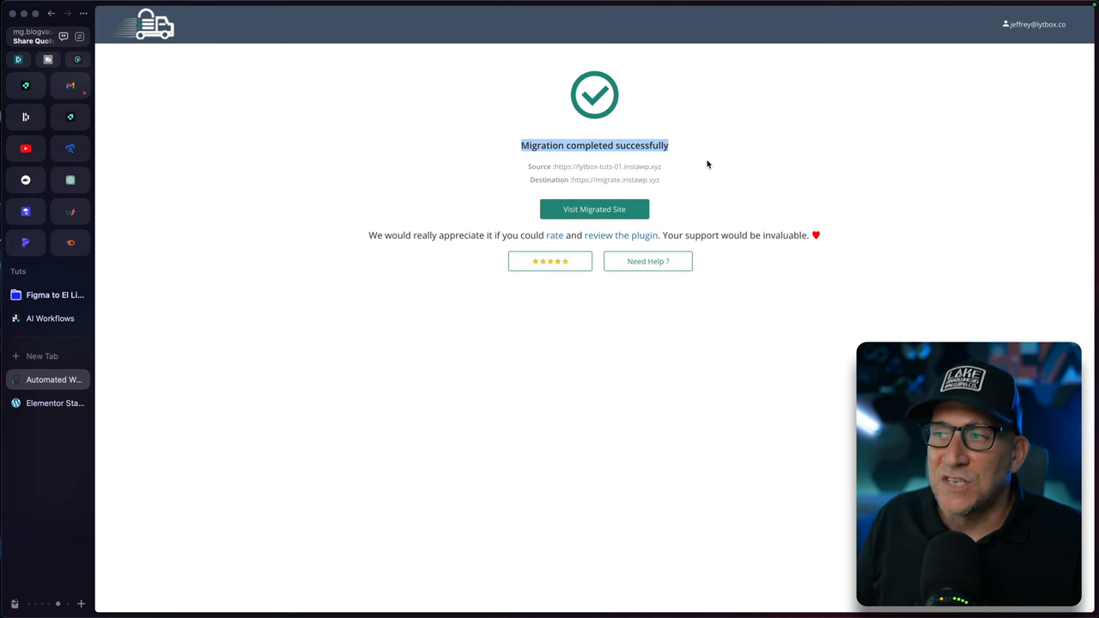
pyautogui.click(701, 158)
pyautogui.click(612, 150)
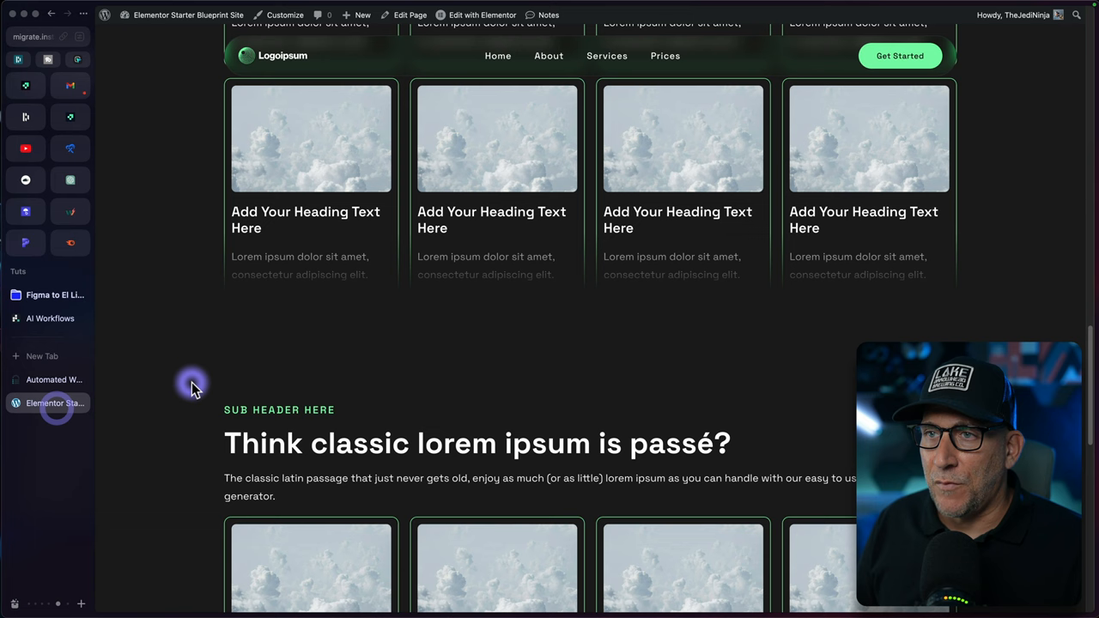
# Resave the destination site's Permalink Settings, keeping Post name, to flush permalinks
pyautogui.moveTo(184, 15)
pyautogui.click(145, 36)
pyautogui.click(145, 36)
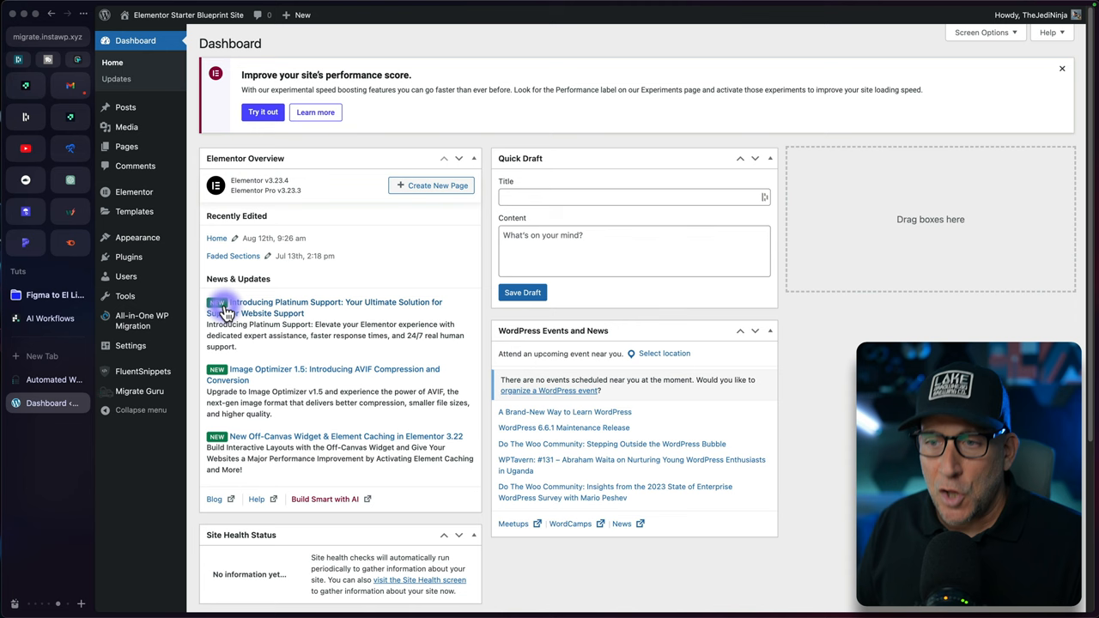
pyautogui.moveTo(131, 346)
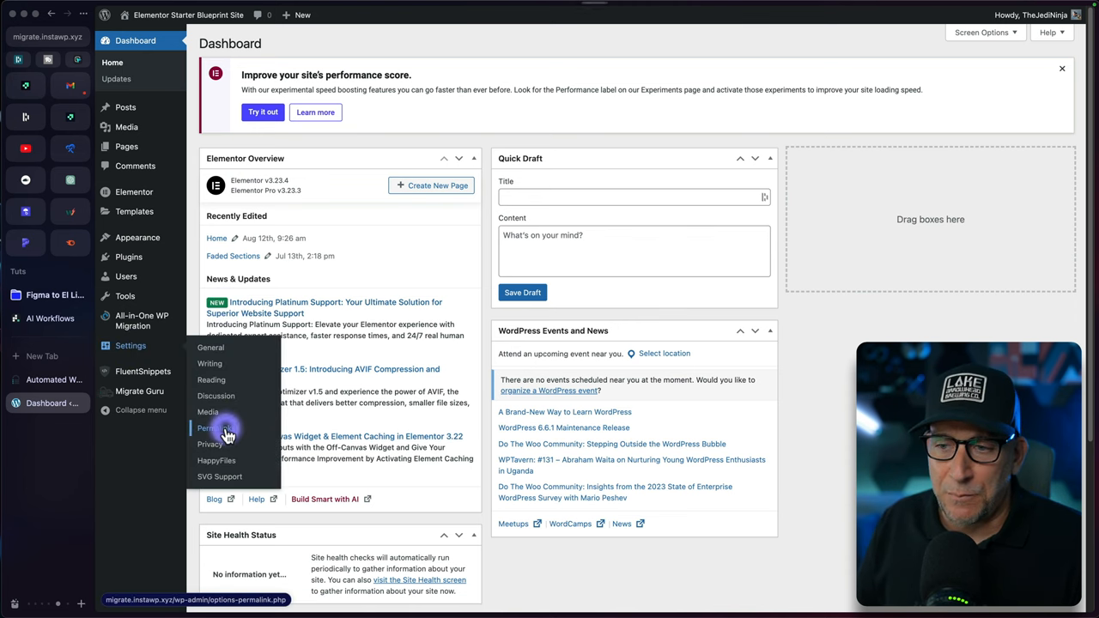
pyautogui.click(227, 433)
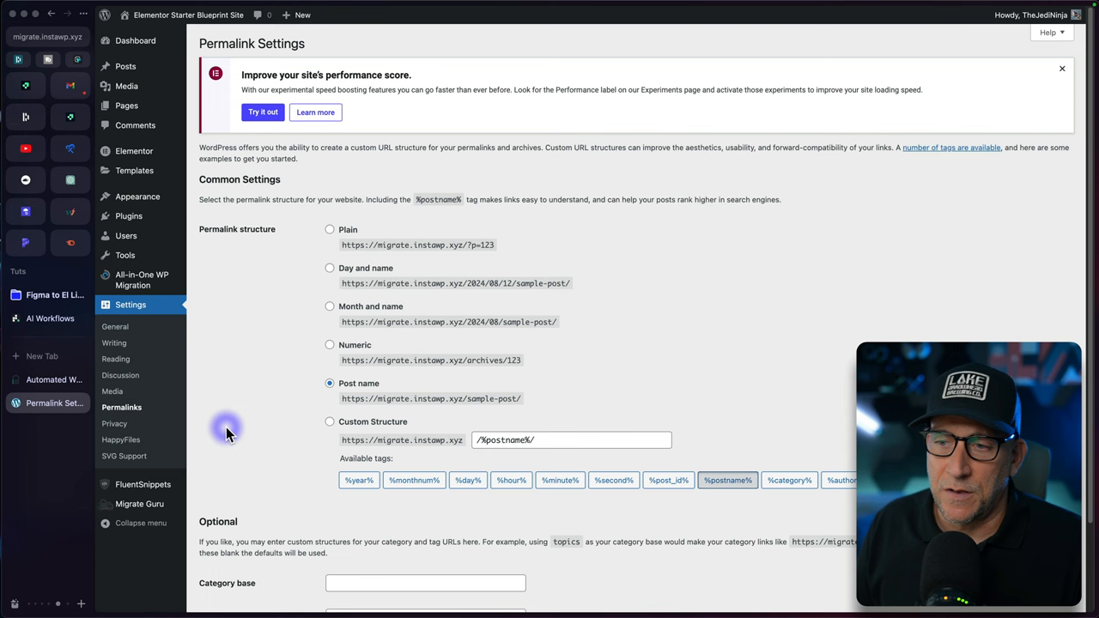
pyautogui.scroll(-1, 233, 429)
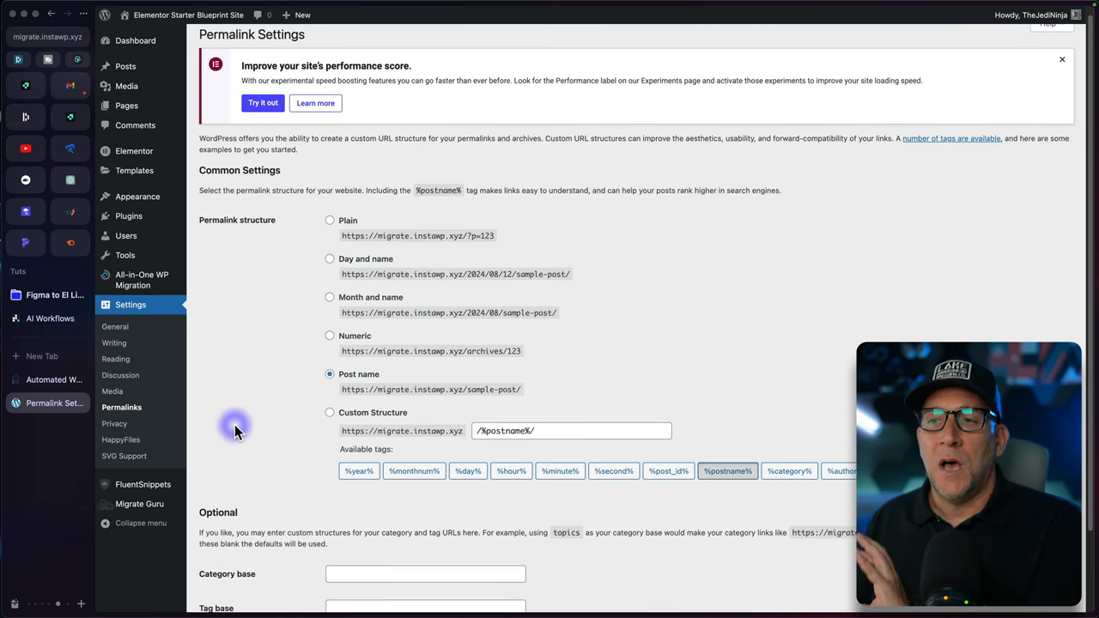
pyautogui.scroll(-2, 235, 429)
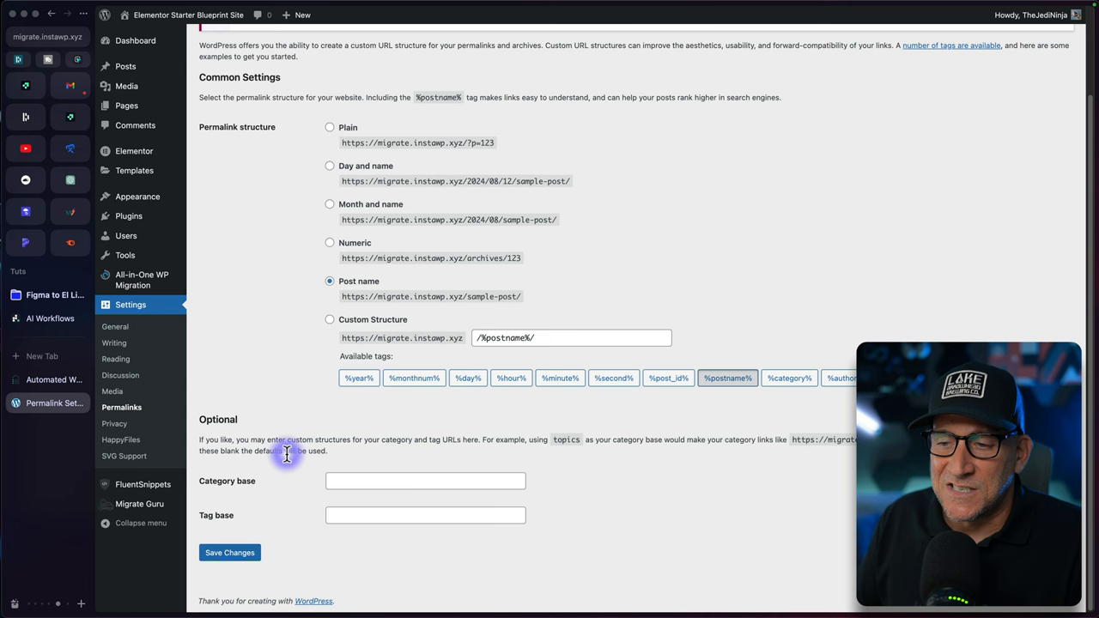
pyautogui.click(230, 552)
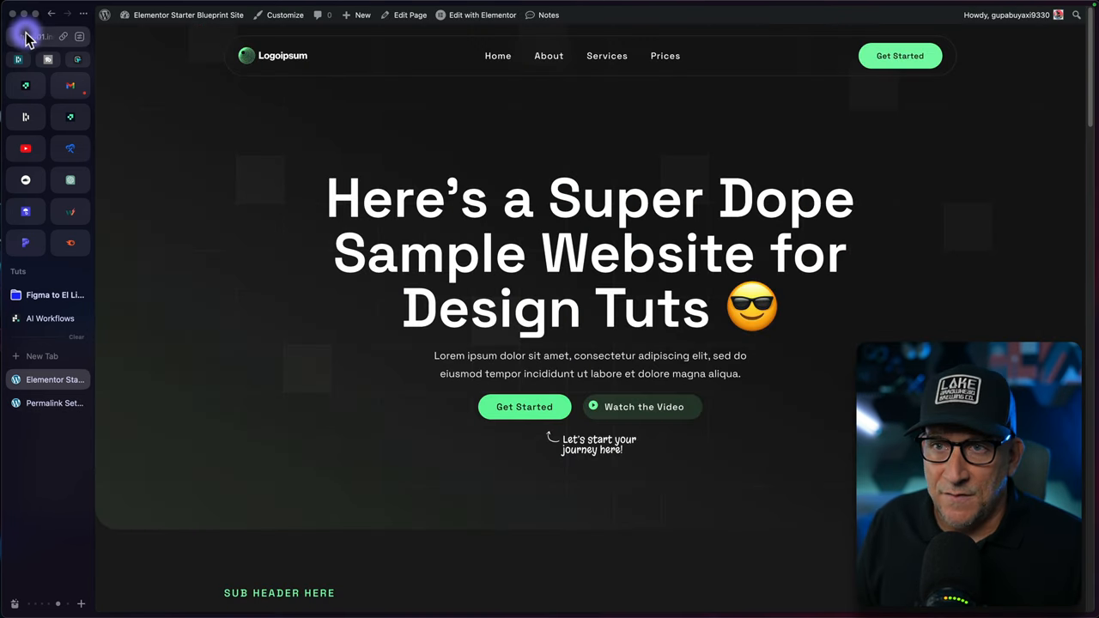
# Compare the two tabs' site addresses and reload the Permalinks page
pyautogui.click(26, 39)
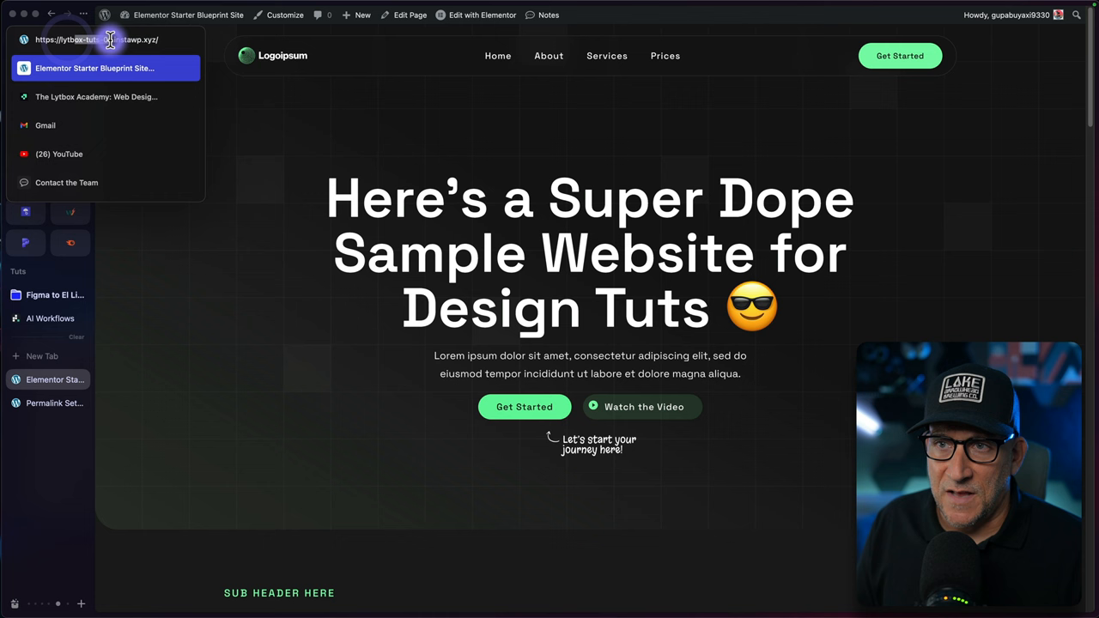
pyautogui.click(47, 402)
pyautogui.click(35, 40)
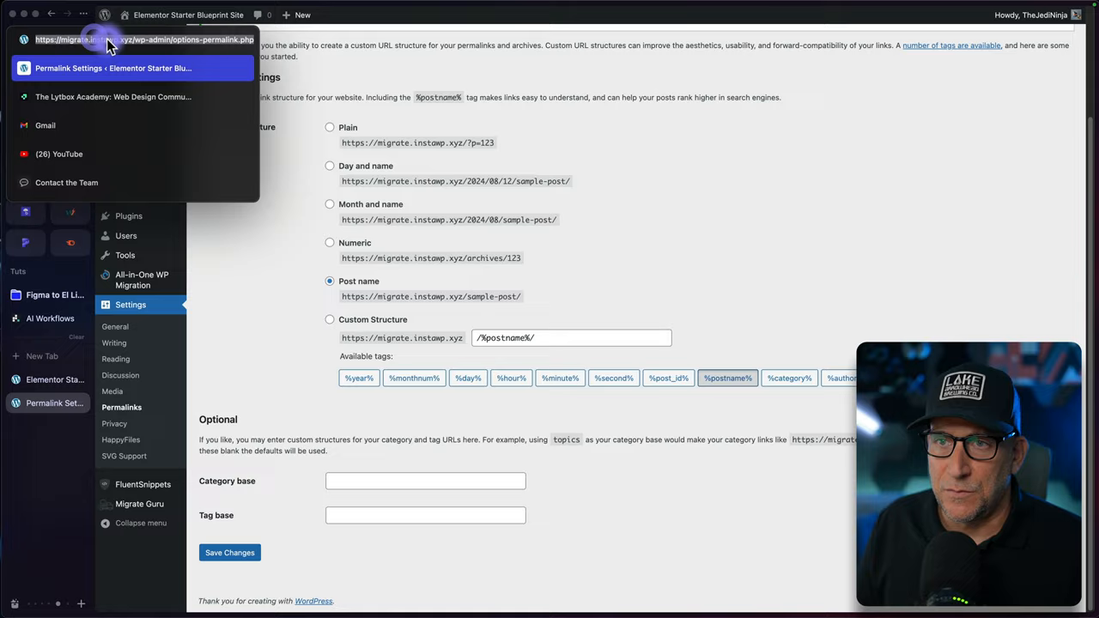
pyautogui.press('Return')
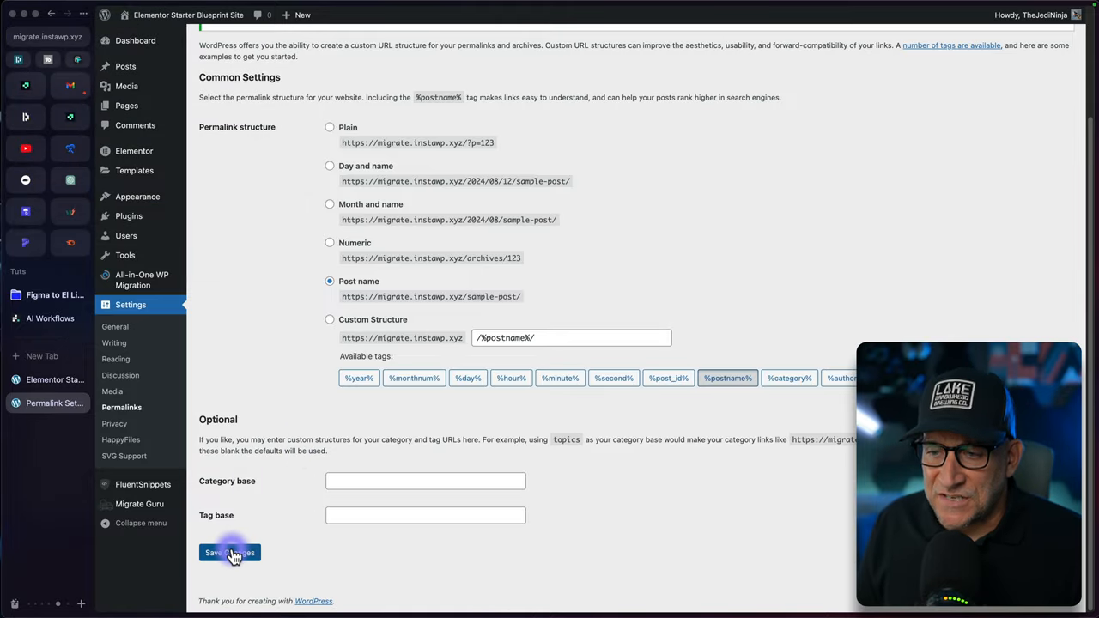
# Save the permalink structure again, then bring the Local app's site list forward
pyautogui.click(261, 552)
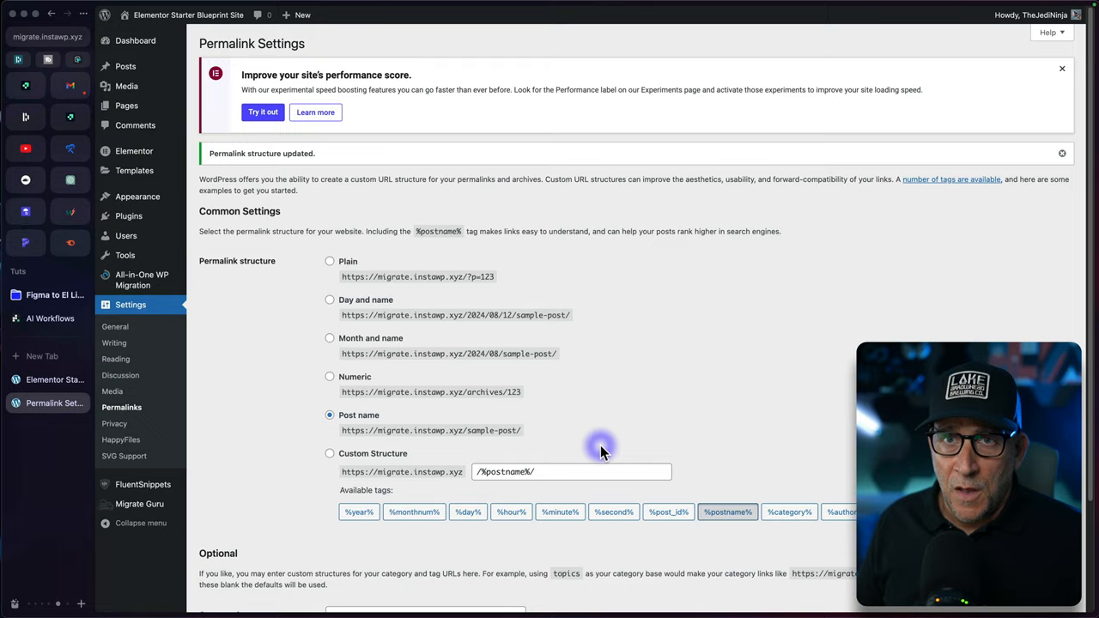
pyautogui.hotkey('ctrl', 'Up')
pyautogui.click(790, 363)
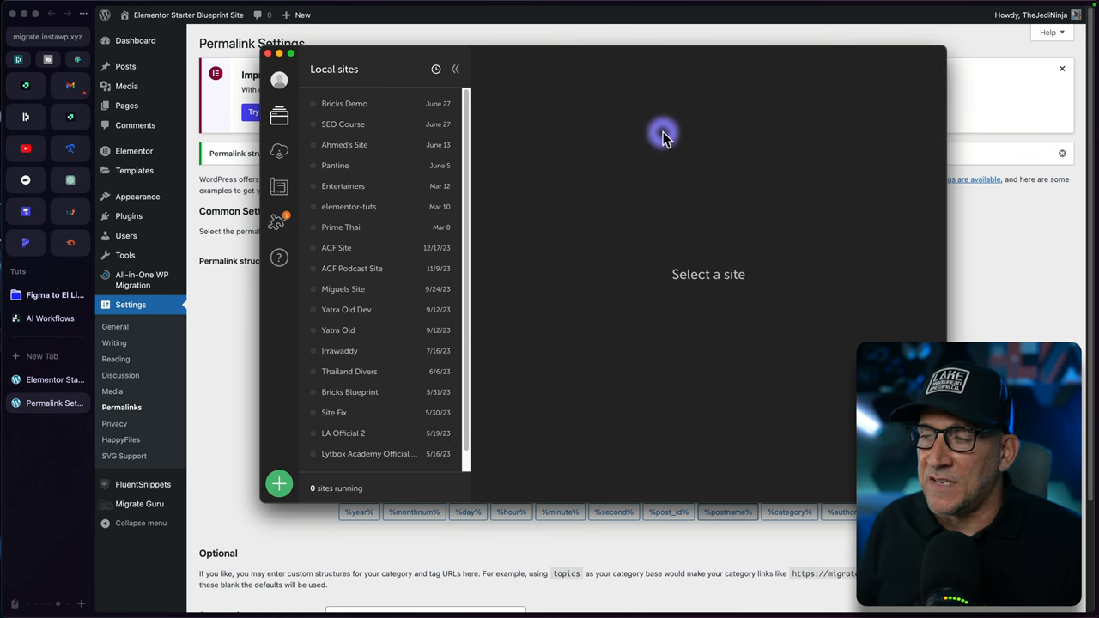
# View the Bricks Demo site's details in Local, then hide Local and show all windows
pyautogui.click(373, 102)
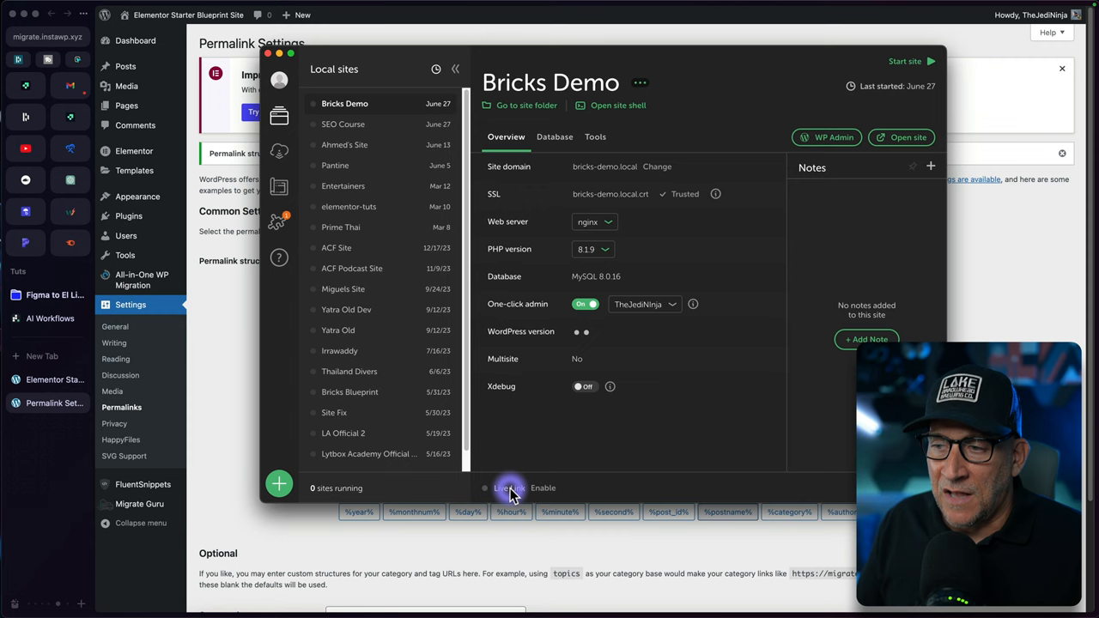
pyautogui.press('super+Tab')
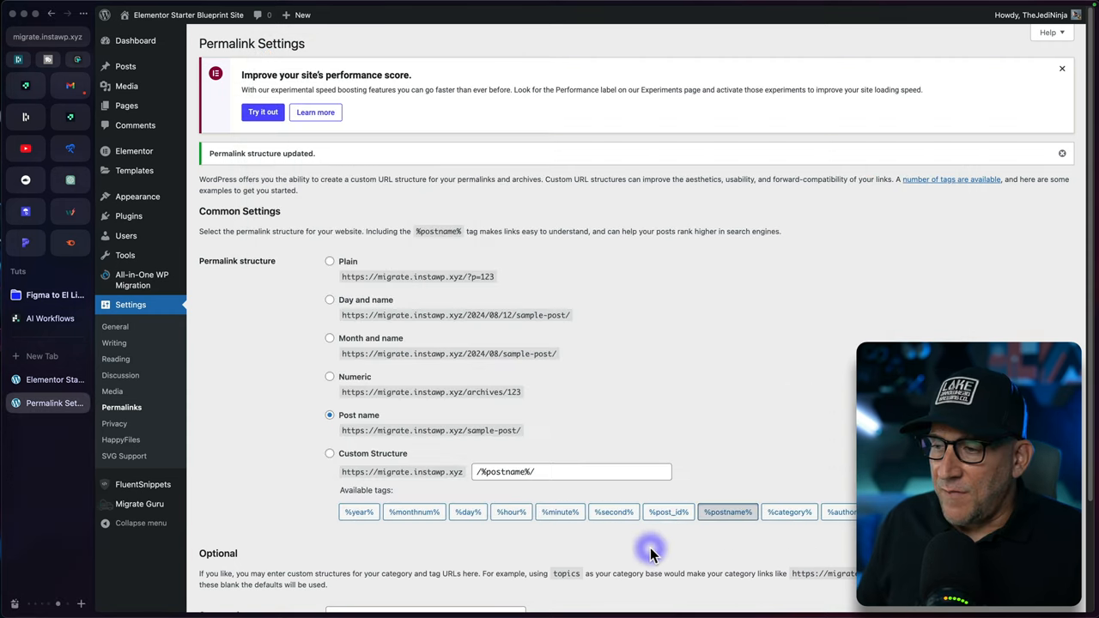
pyautogui.hotkey('ctrl', 'Up')
# Show the New LA site's sharing options in Studio, which require a WordPress.com login
pyautogui.click(701, 148)
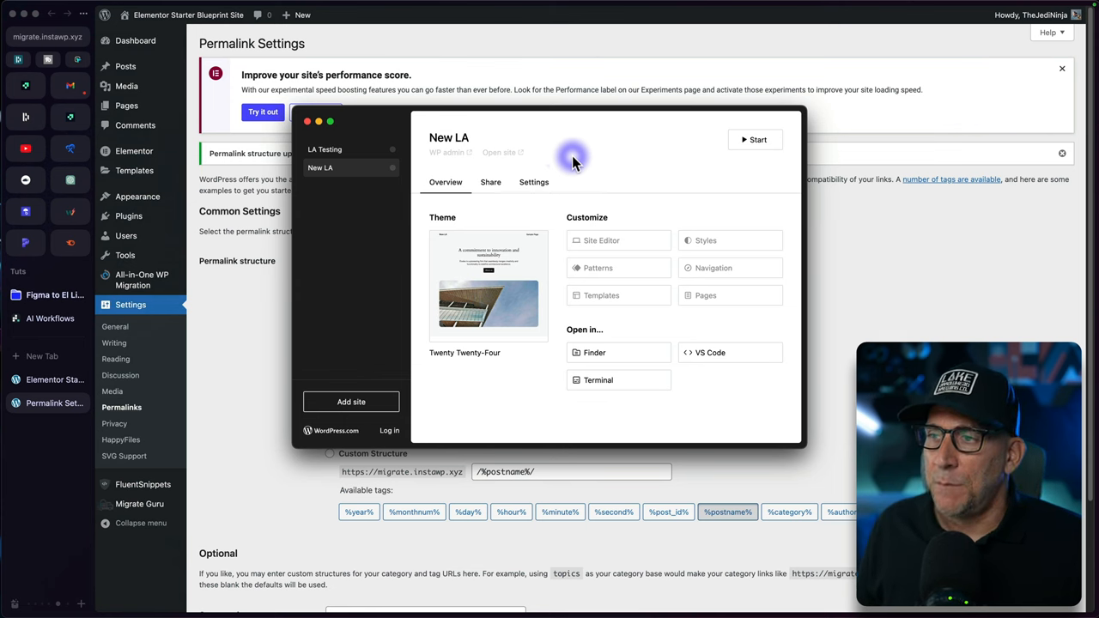
pyautogui.click(492, 182)
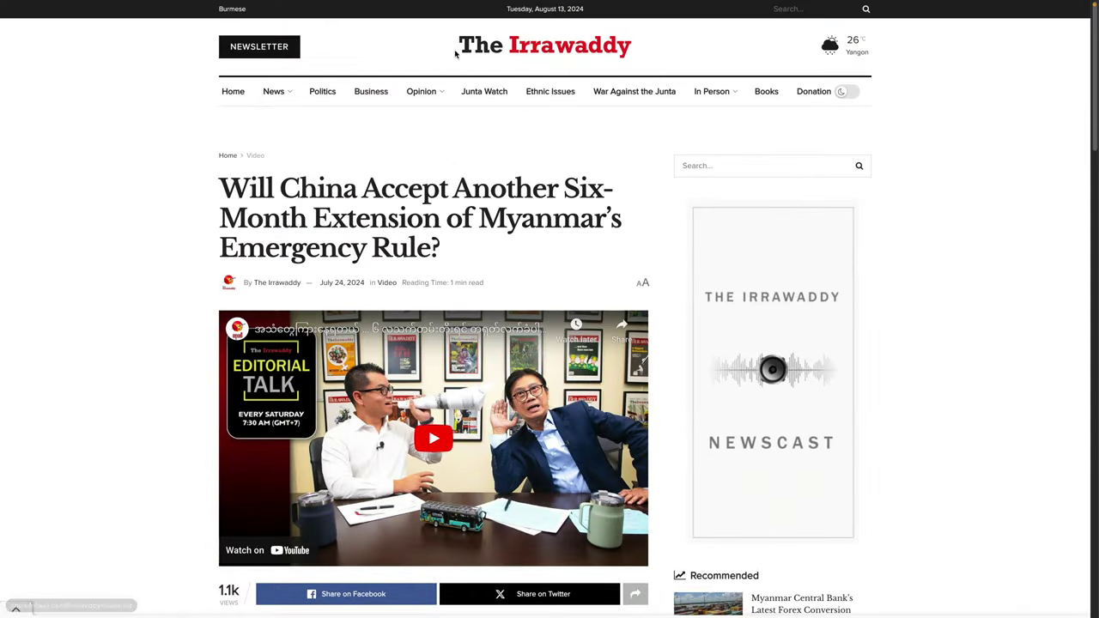
# Return to The Irrawaddy homepage and browse its news sections down to the topic columns
pyautogui.click(455, 53)
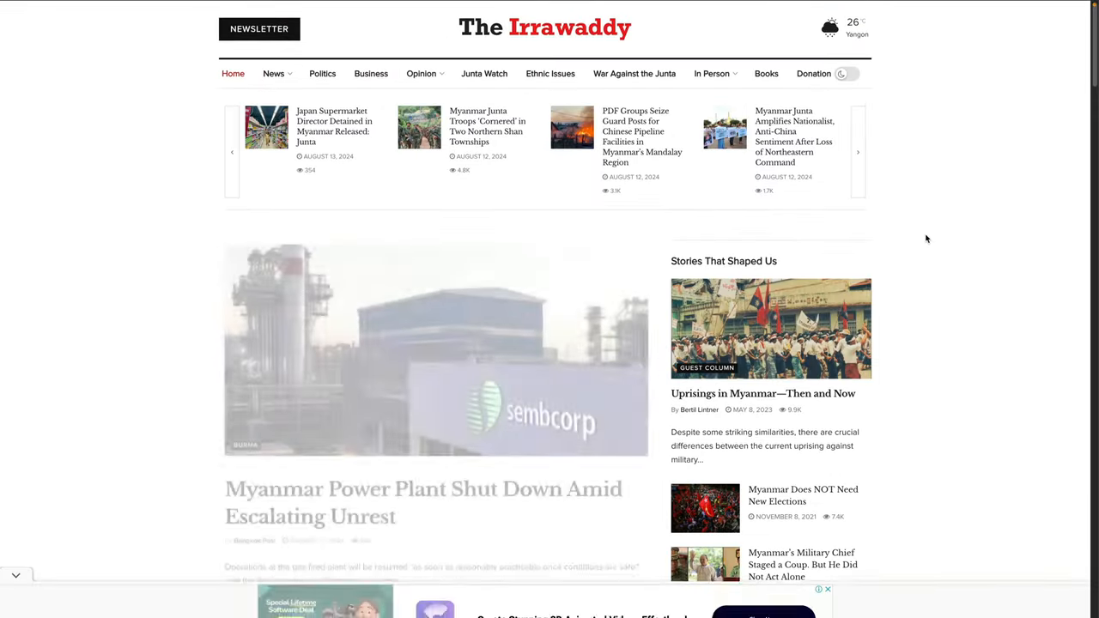
pyautogui.scroll(-3, 925, 239)
pyautogui.scroll(-2, 926, 239)
pyautogui.scroll(-3, 926, 239)
pyautogui.scroll(-1, 926, 238)
pyautogui.scroll(-2, 926, 239)
pyautogui.scroll(-2, 926, 238)
pyautogui.scroll(-2, 926, 239)
pyautogui.scroll(-4, 925, 238)
pyautogui.scroll(-4, 926, 239)
pyautogui.scroll(-3, 926, 238)
pyautogui.scroll(-2, 925, 239)
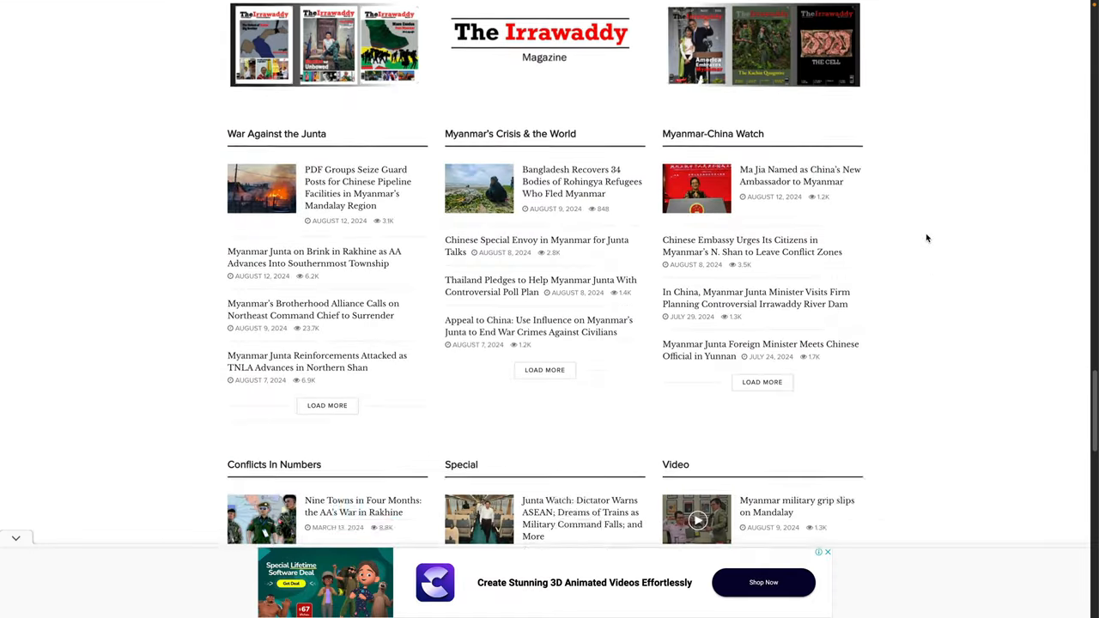